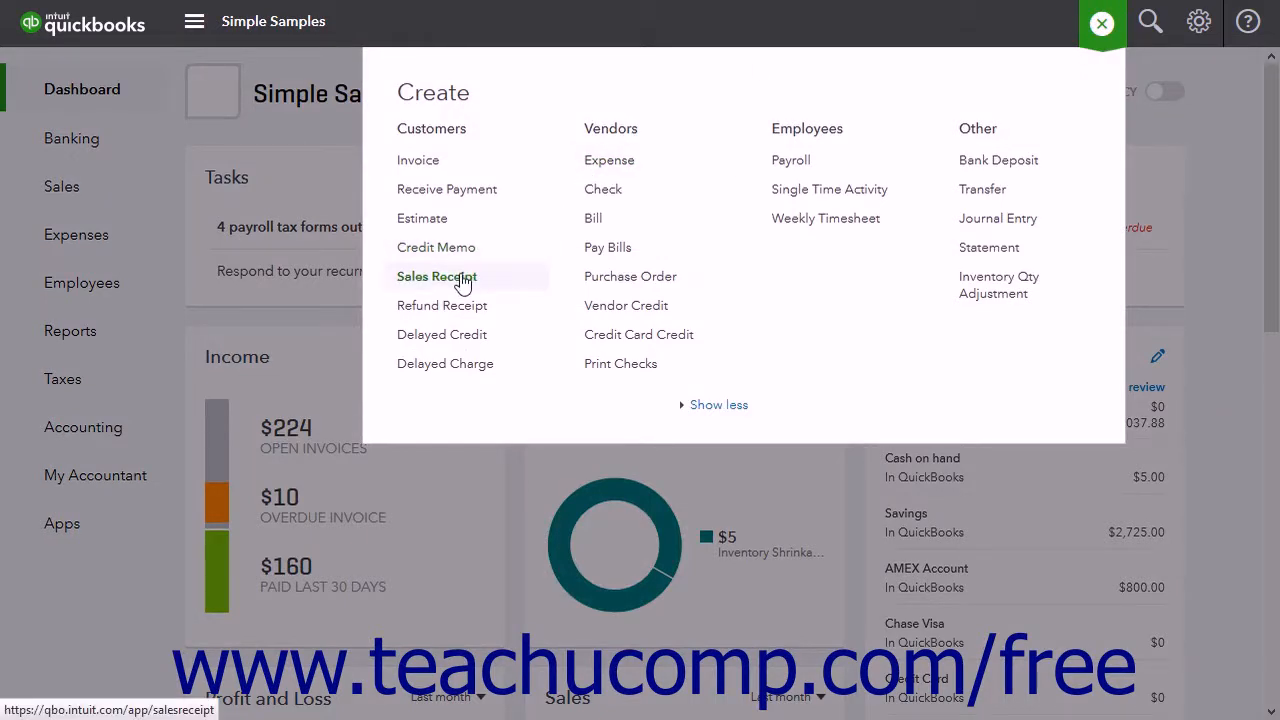
Step: Create a sales receipt for Waymouth Co. from the customer list
left_click(313, 136)
left_click(86, 200)
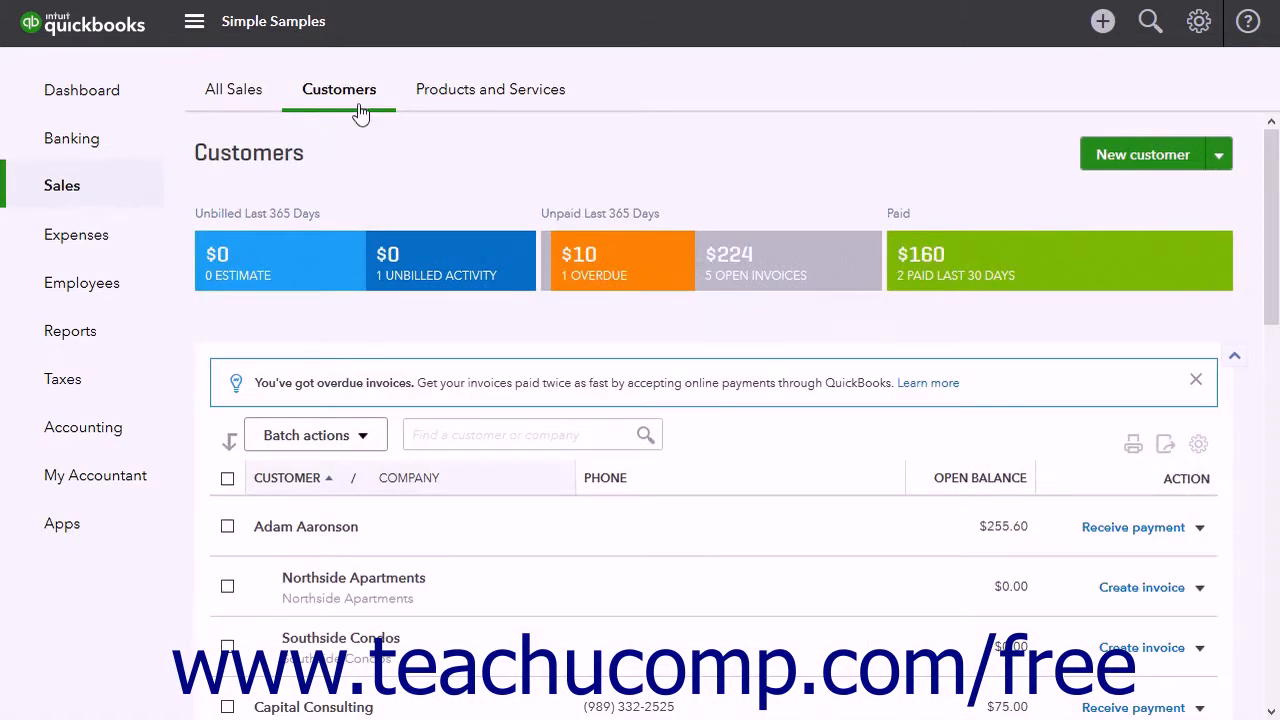
left_click(359, 104)
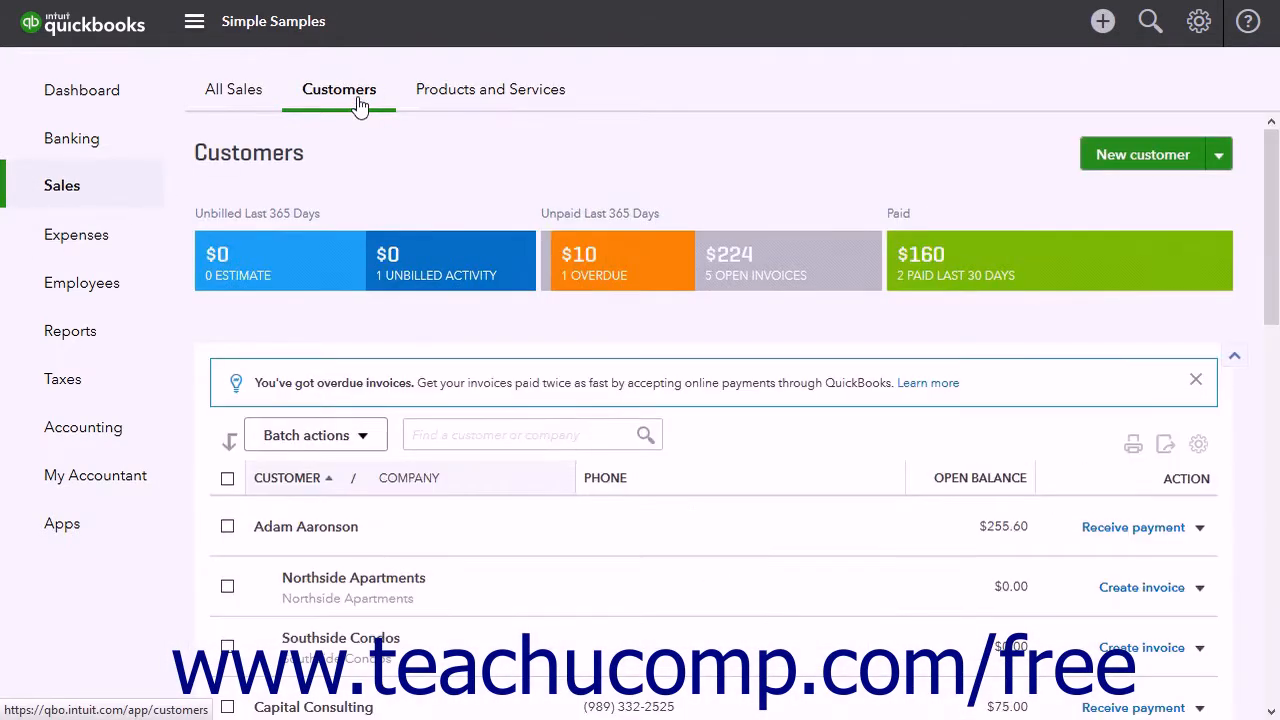
scroll(1200, 550, "down", 10)
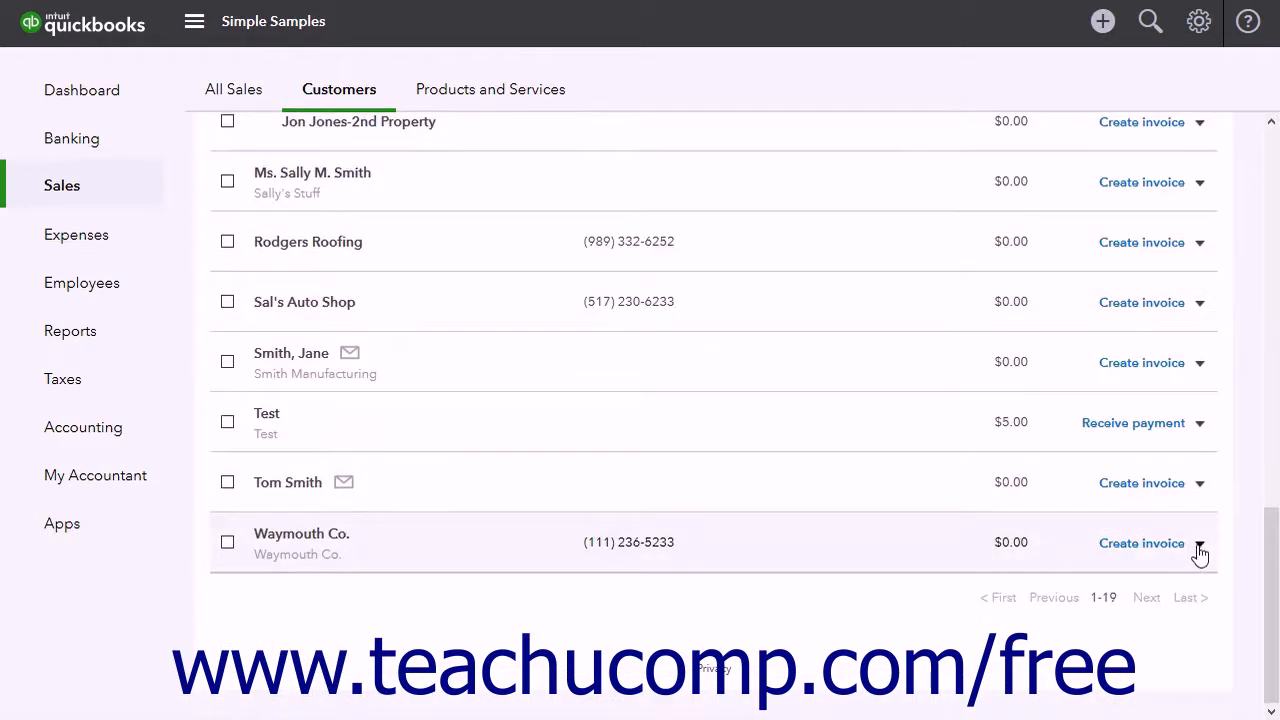
left_click(1199, 545)
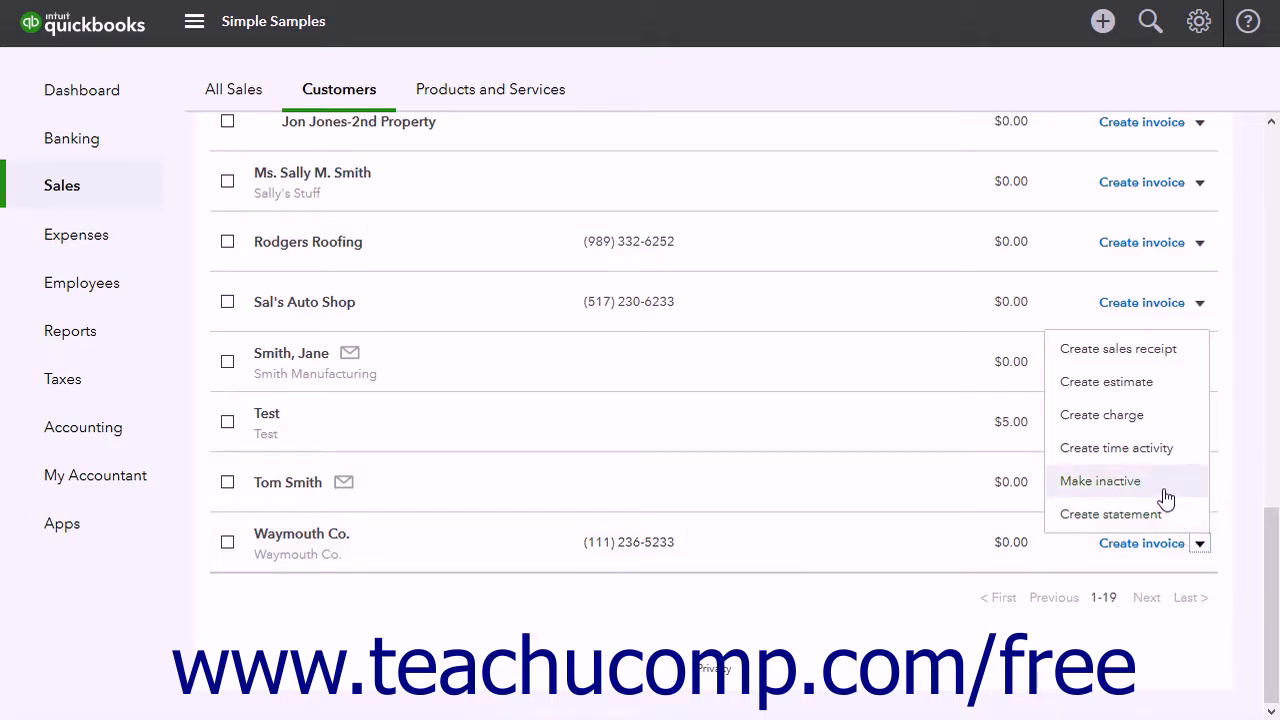
left_click(1145, 362)
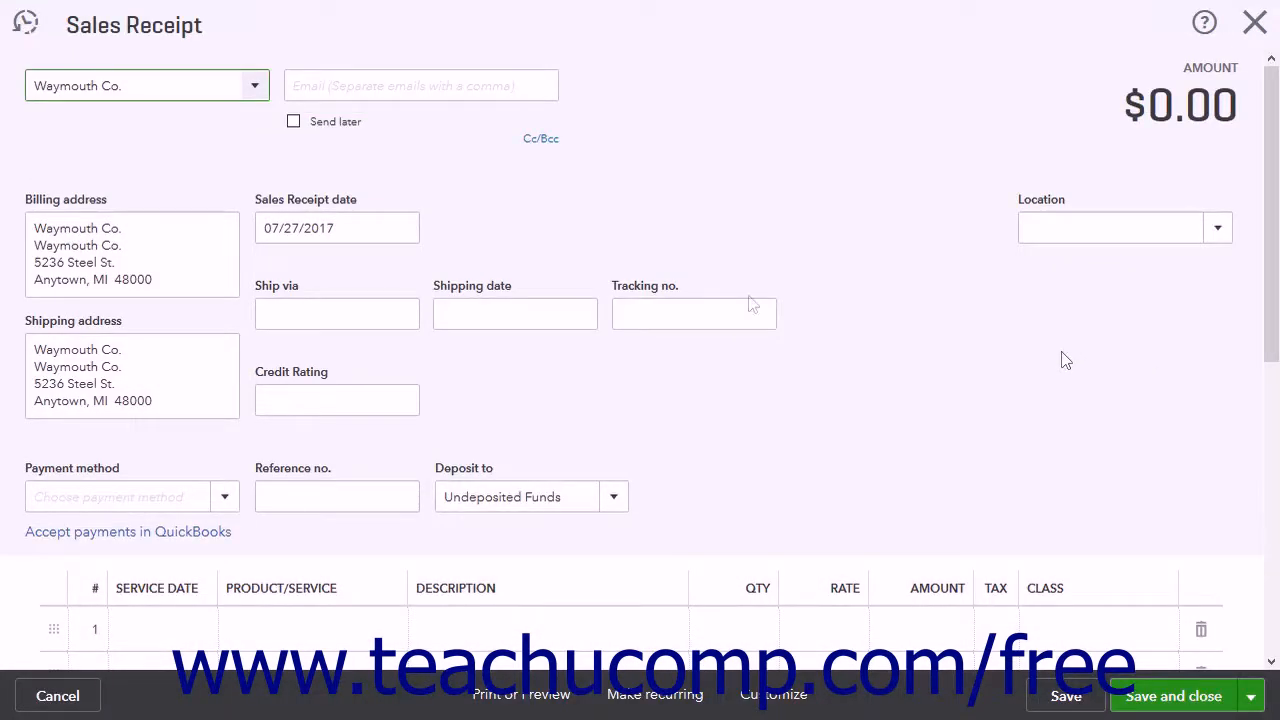
left_click(250, 88)
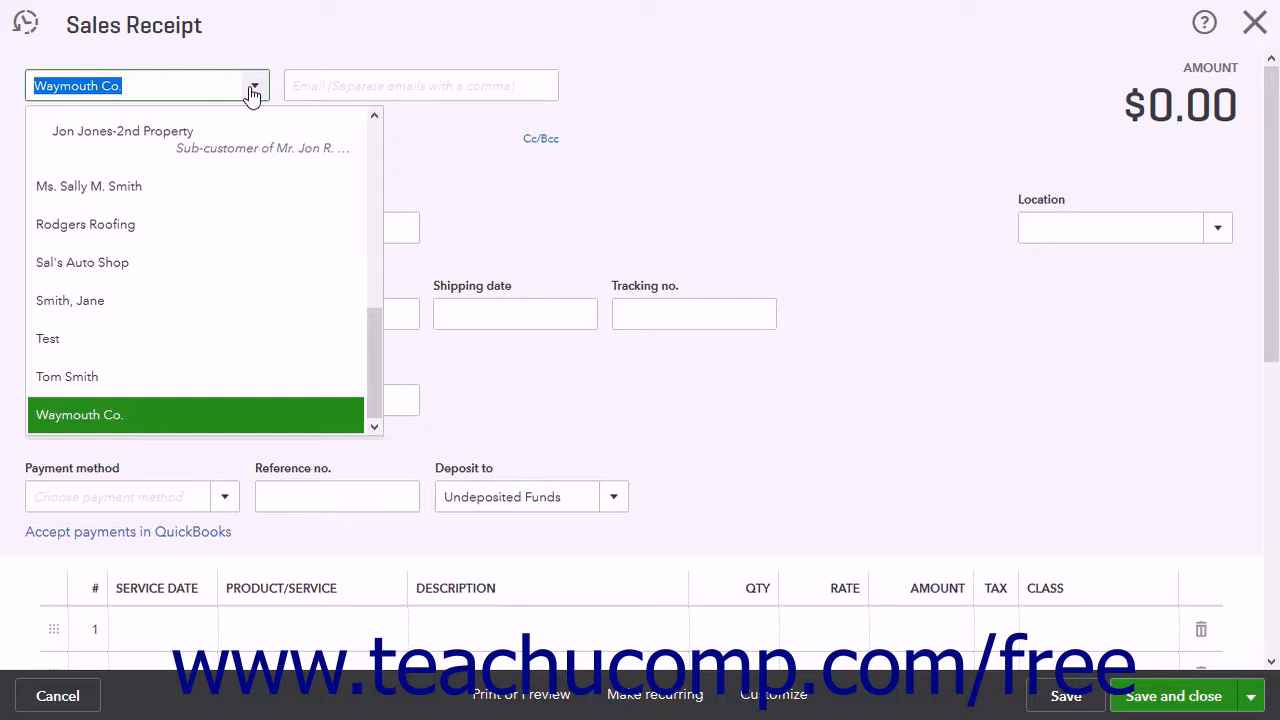
left_click(252, 90)
left_click(252, 90)
scroll(254, 148, "up", 3)
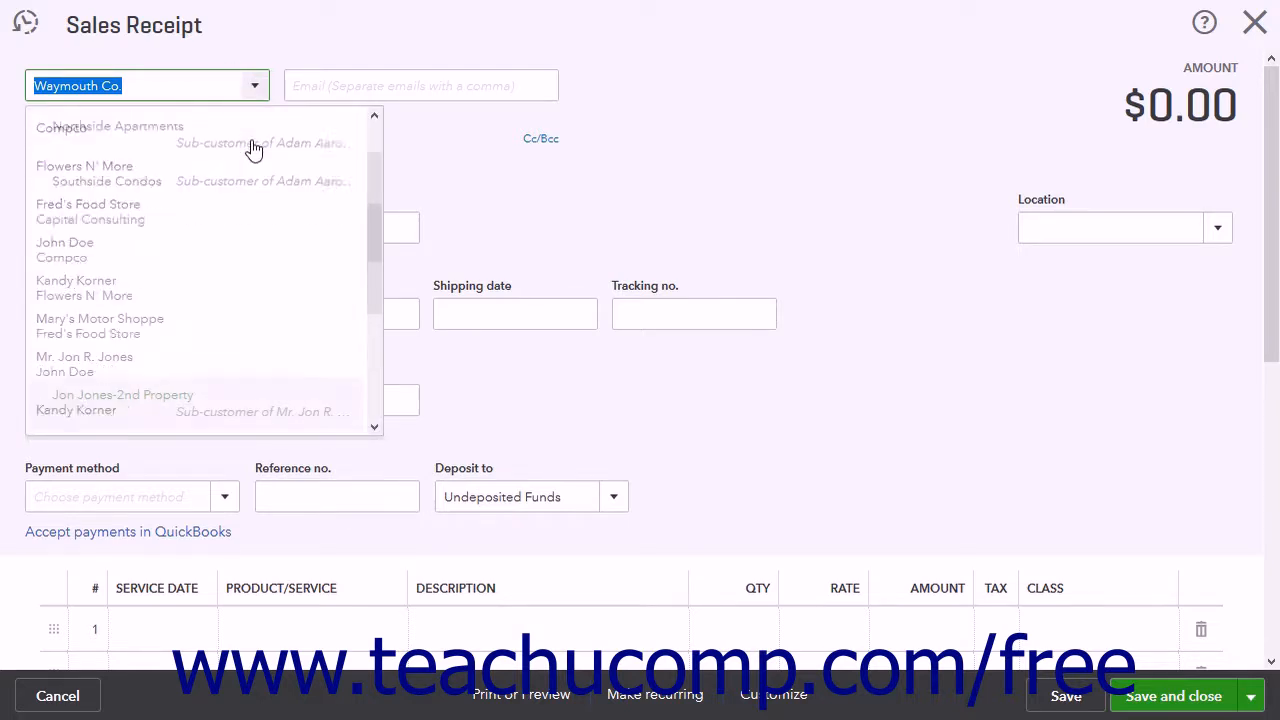
scroll(254, 148, "up", 2)
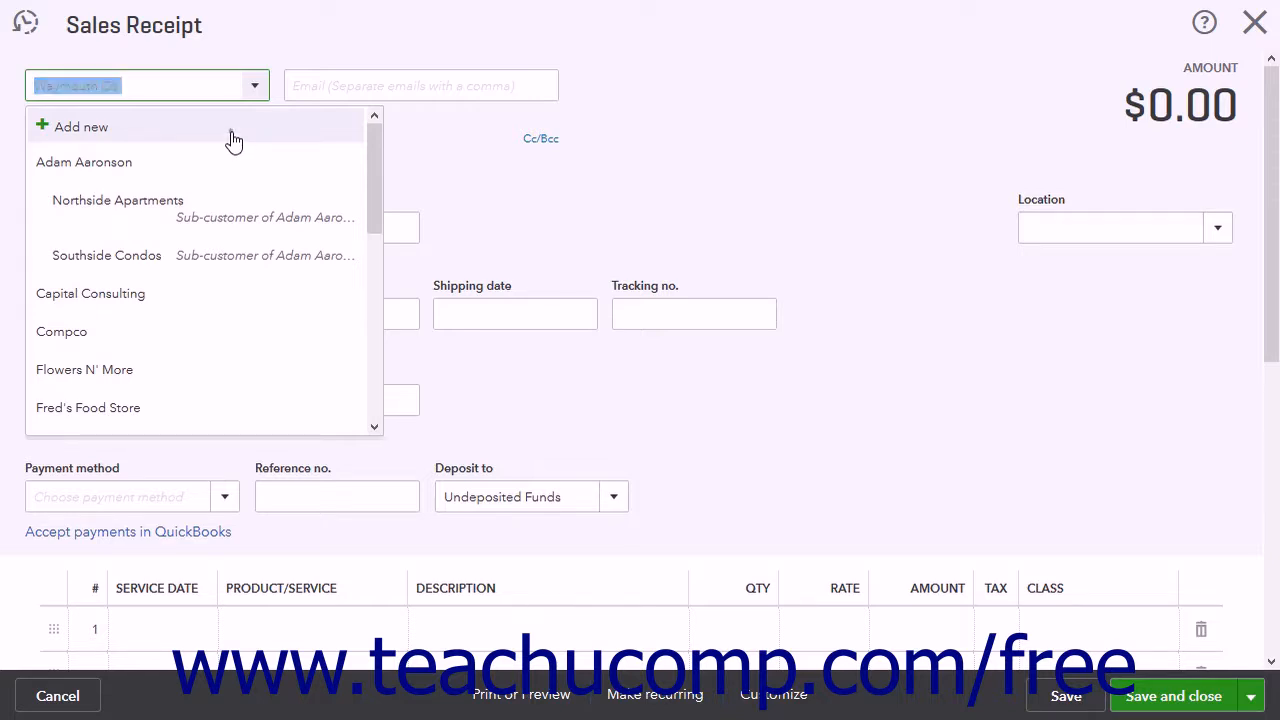
left_click(231, 132)
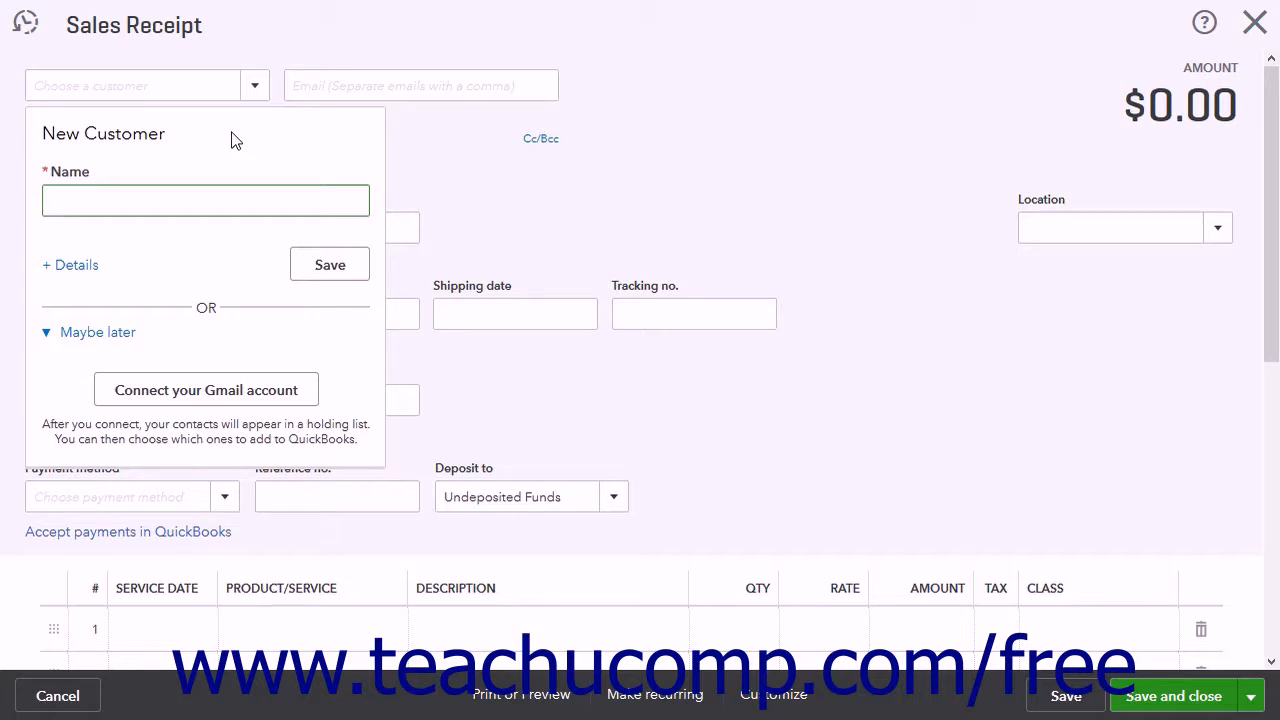
left_click(55, 265)
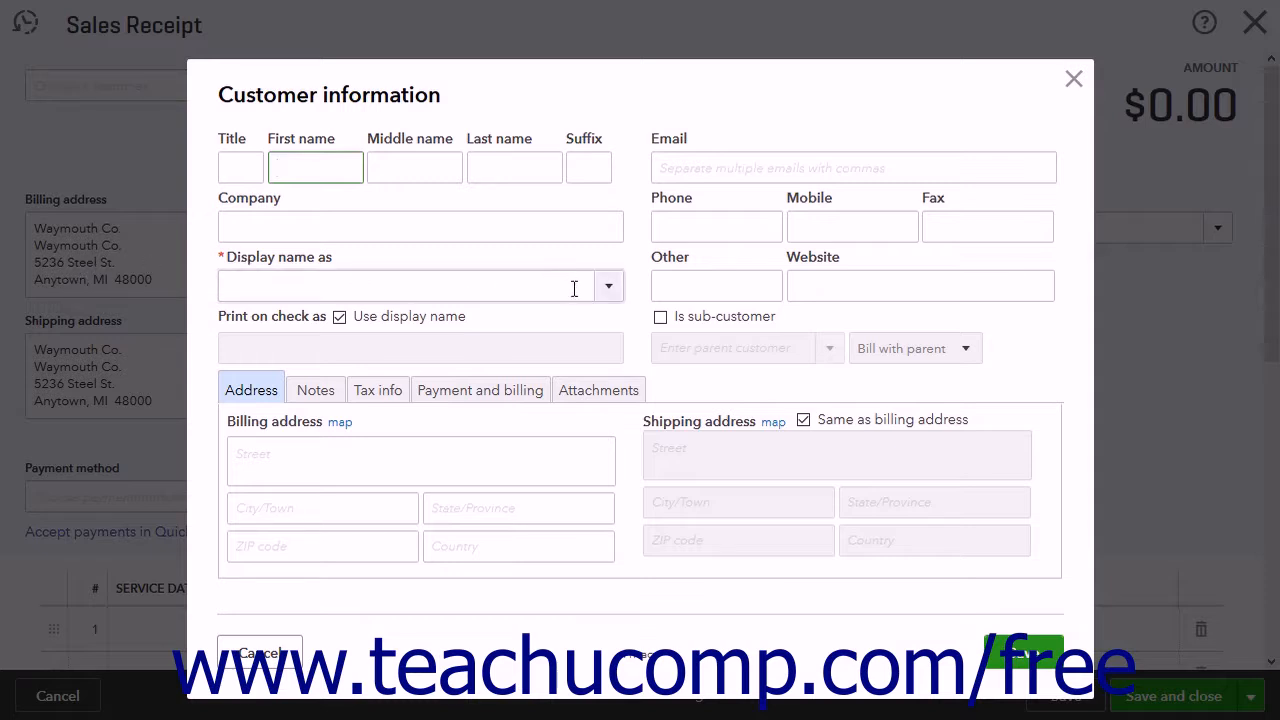
left_click(946, 655)
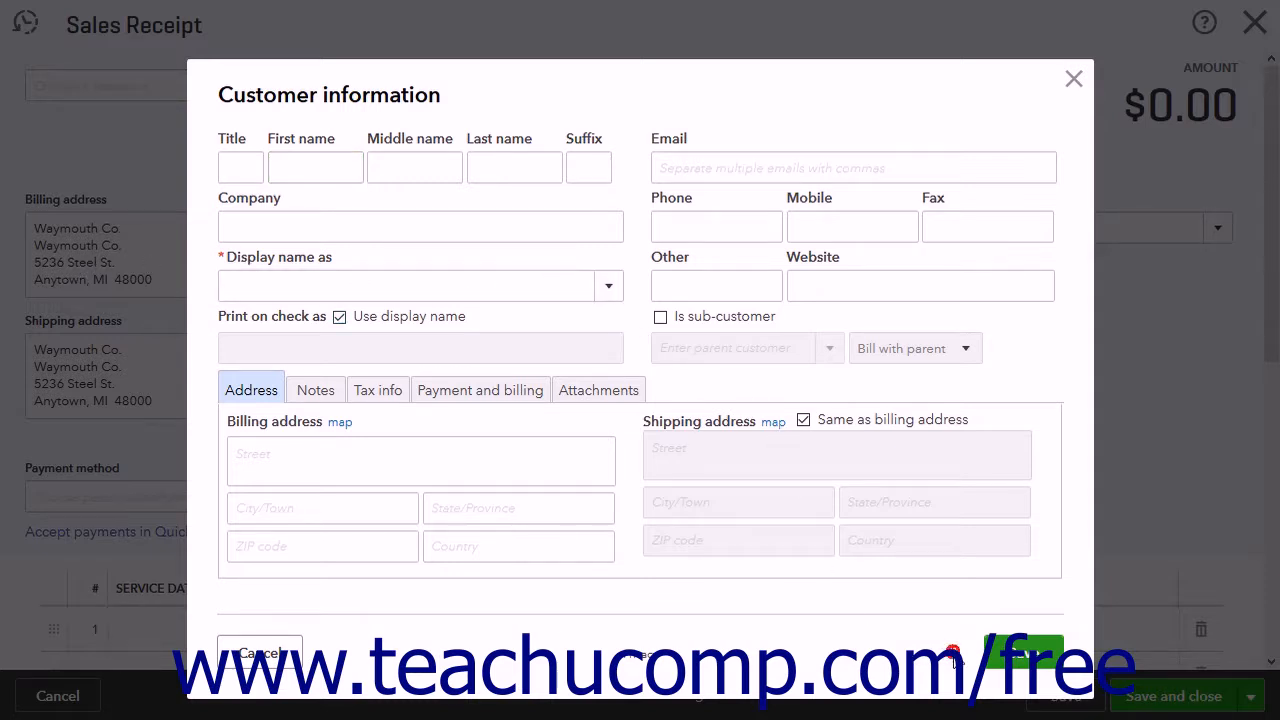
left_click(1074, 79)
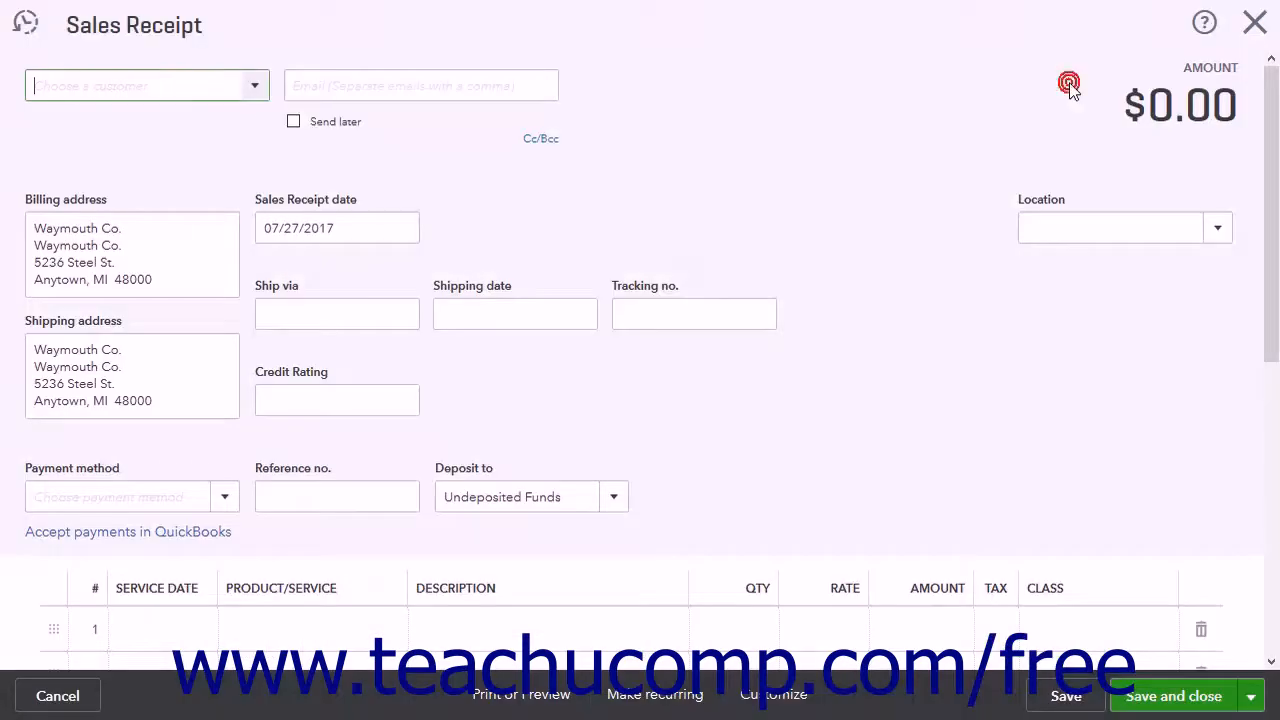
Step: Select Waymouth Co. as the customer of the sales receipt
left_click(255, 90)
scroll(186, 350, "down", 5)
left_click(182, 414)
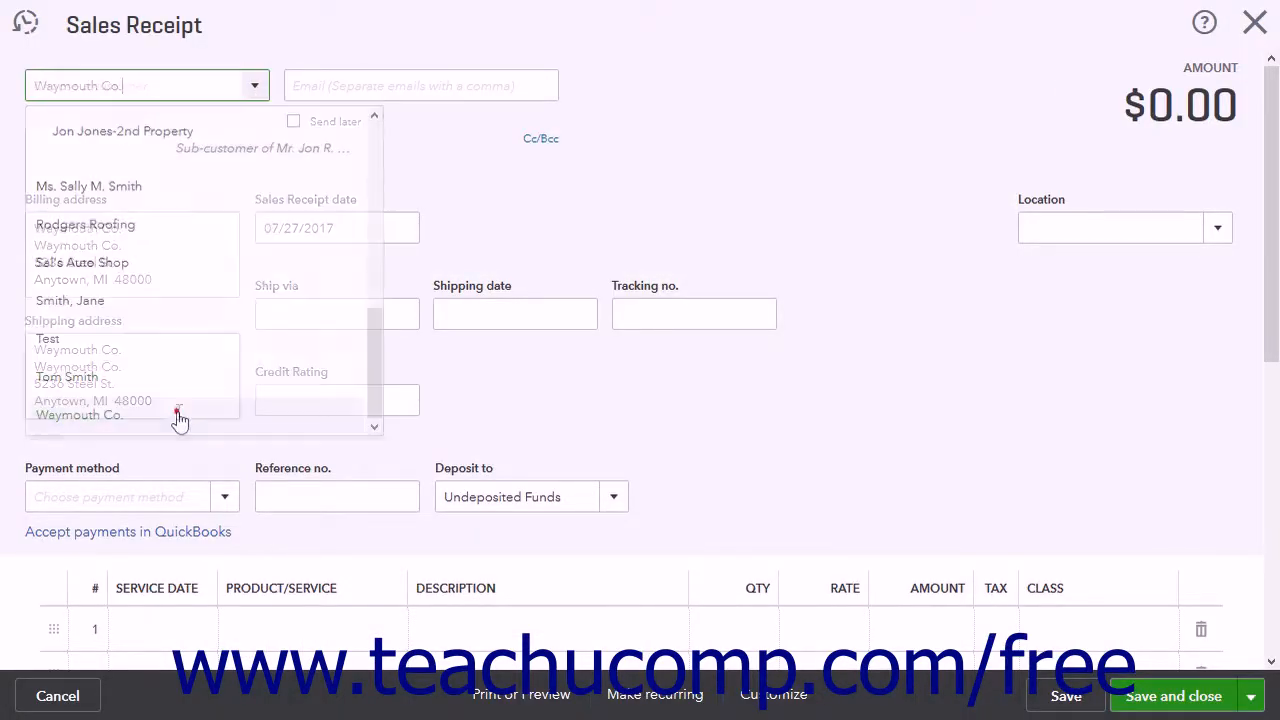
Step: Review the receipt's email, billing address, receipt date, shipping address, shipping method, shipping date and tracking number fields
left_click(322, 84)
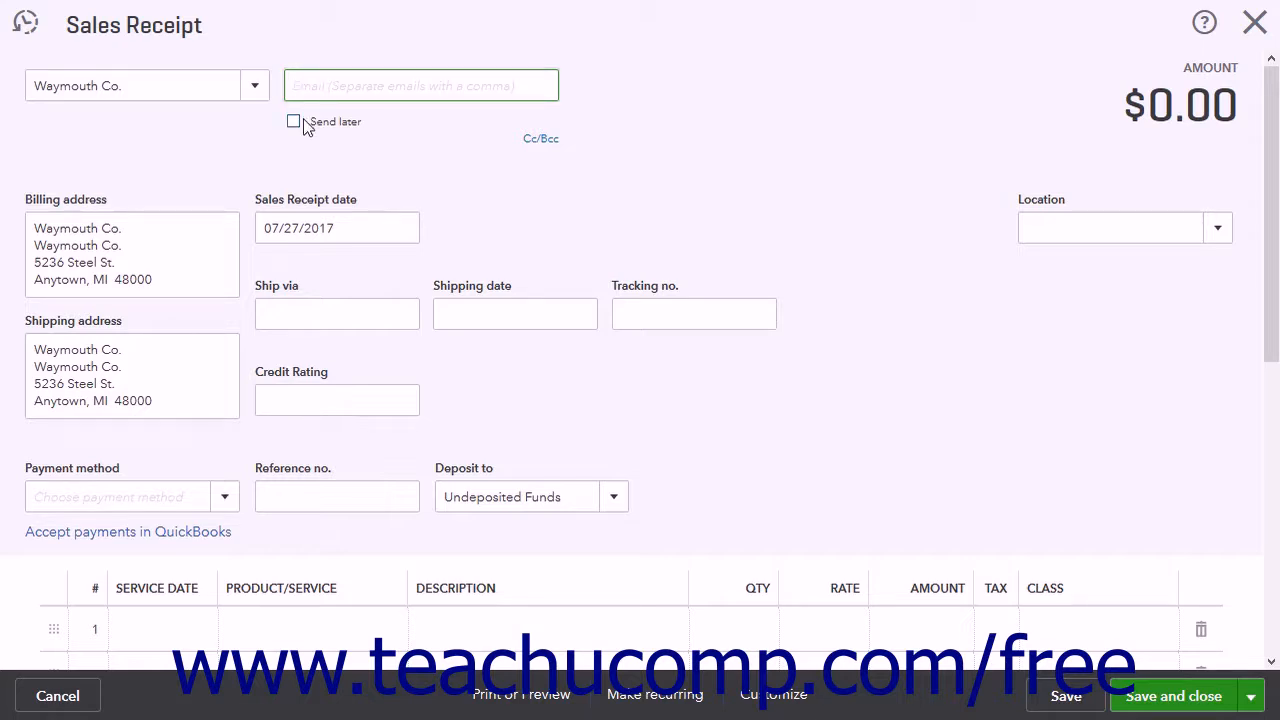
left_click(195, 230)
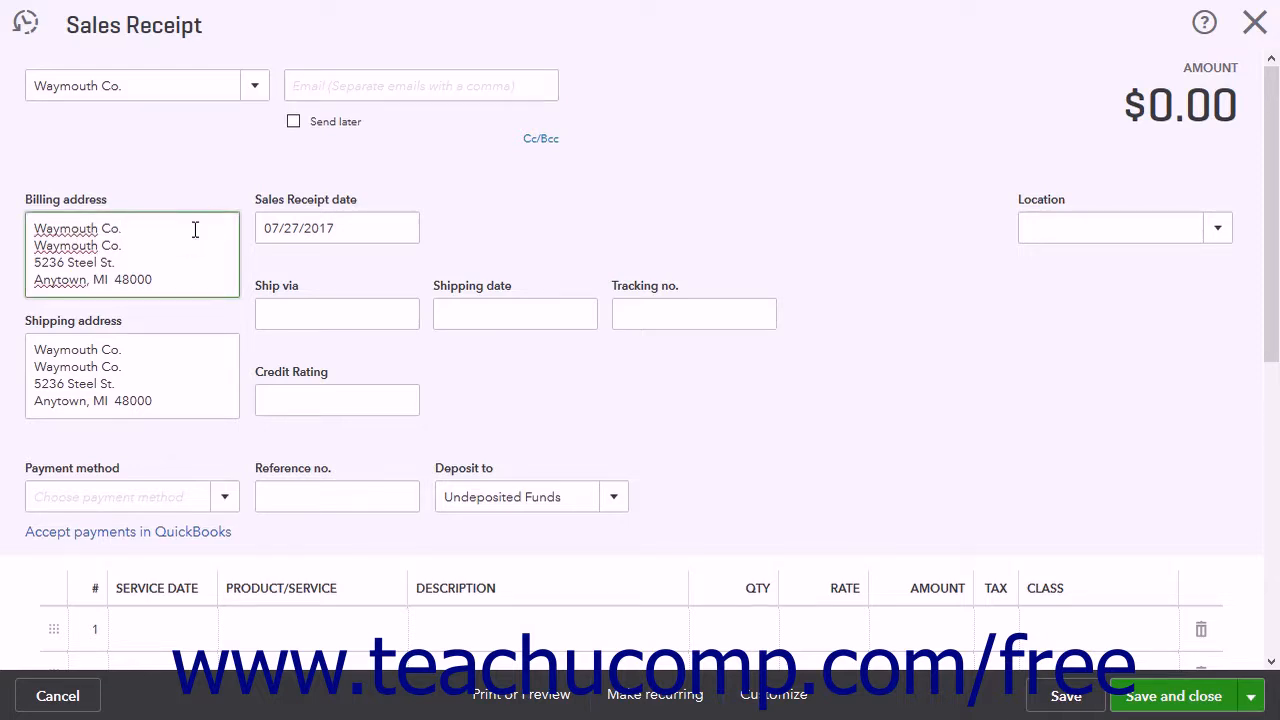
left_click(364, 229)
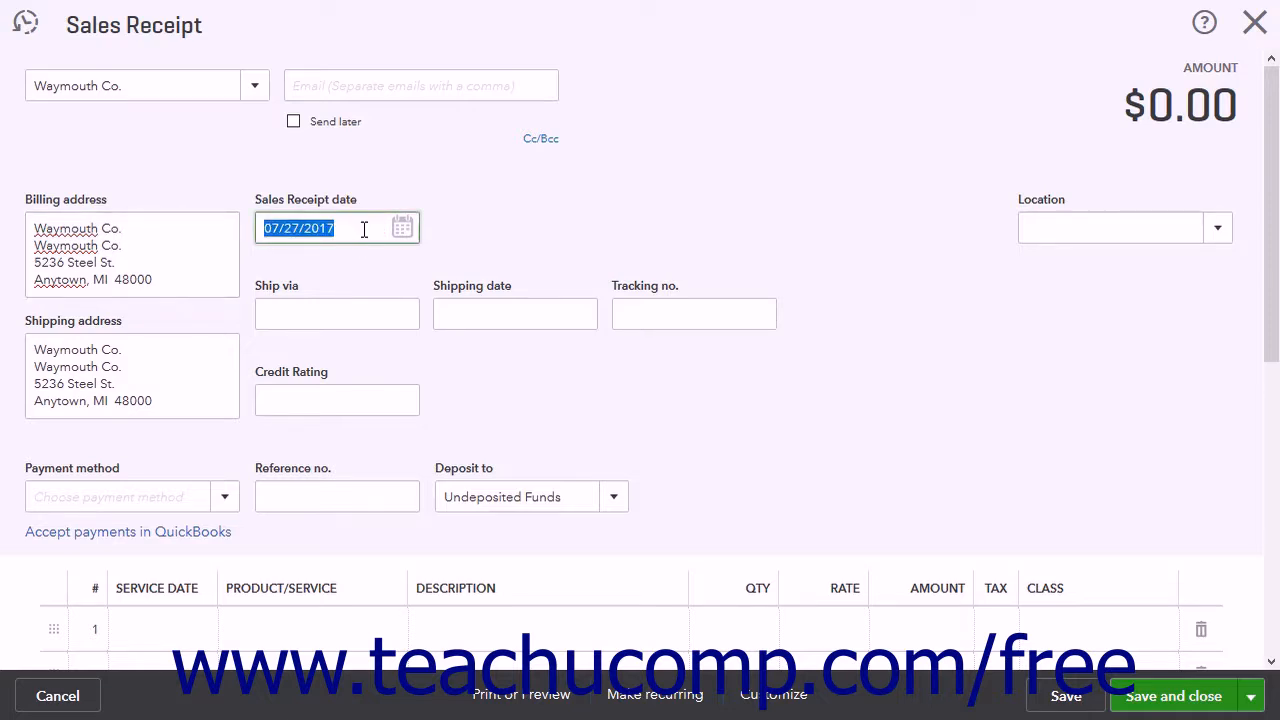
left_click(177, 346)
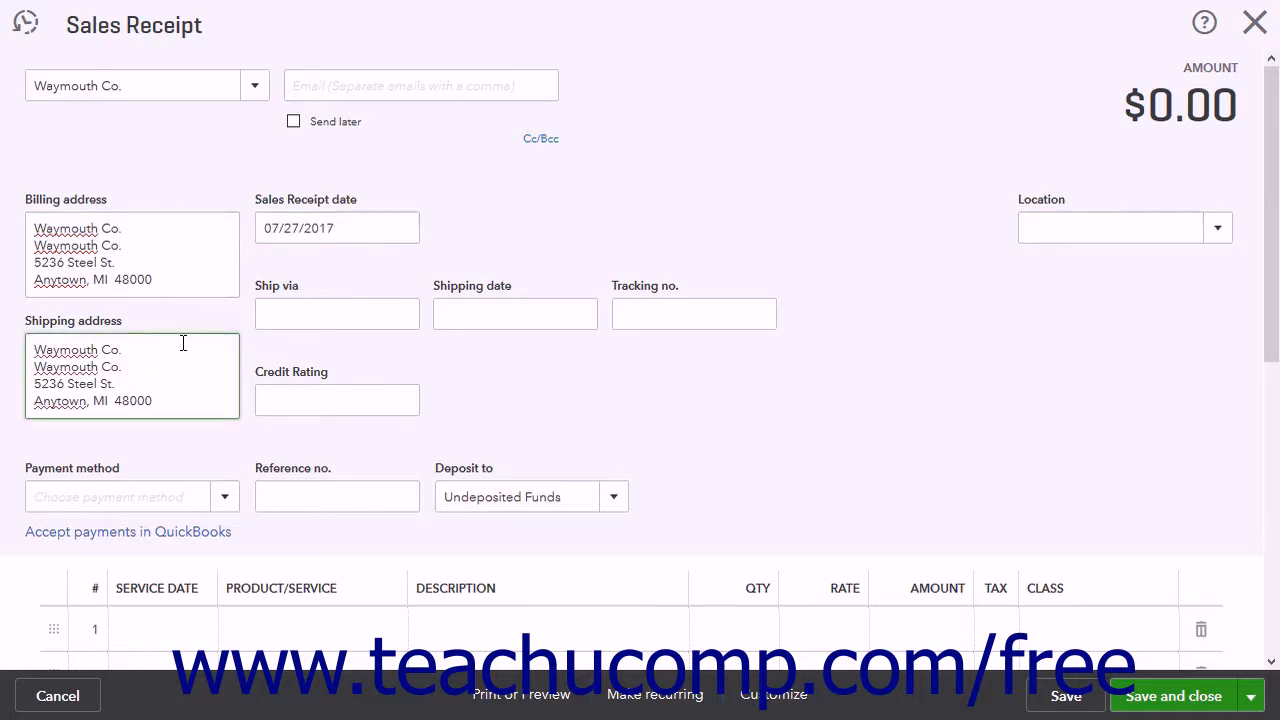
left_click(297, 310)
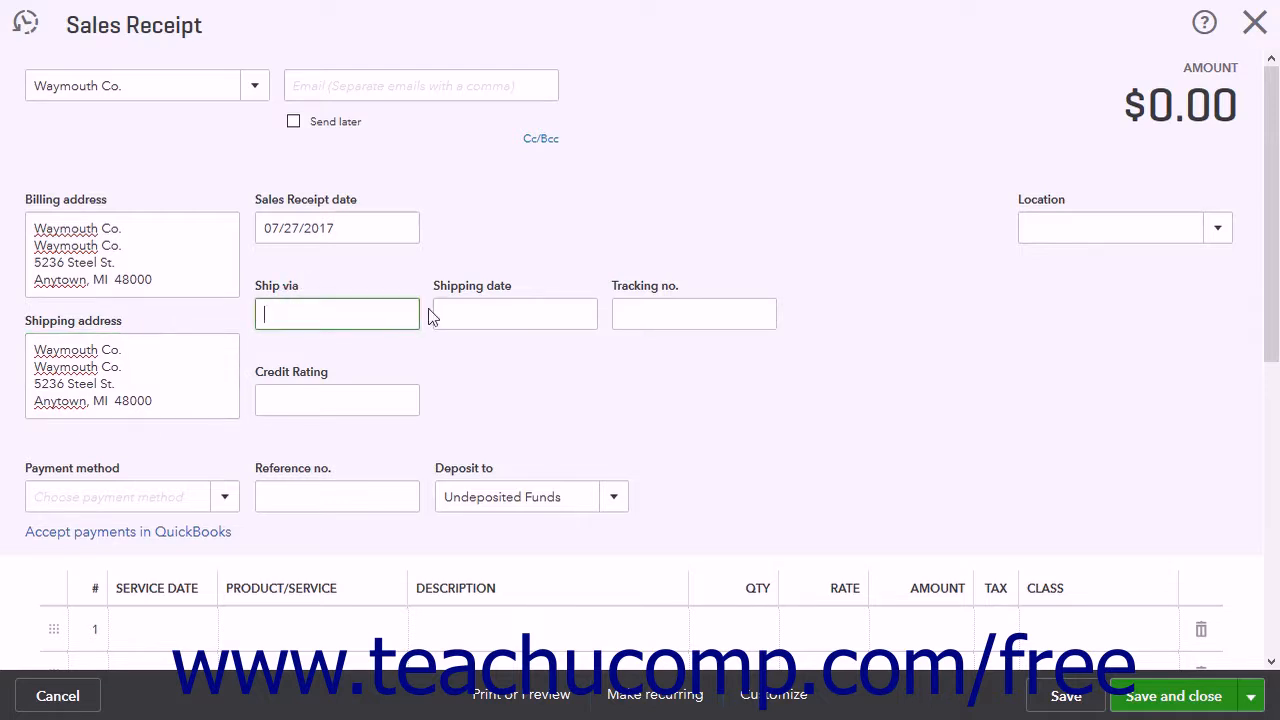
left_click(487, 318)
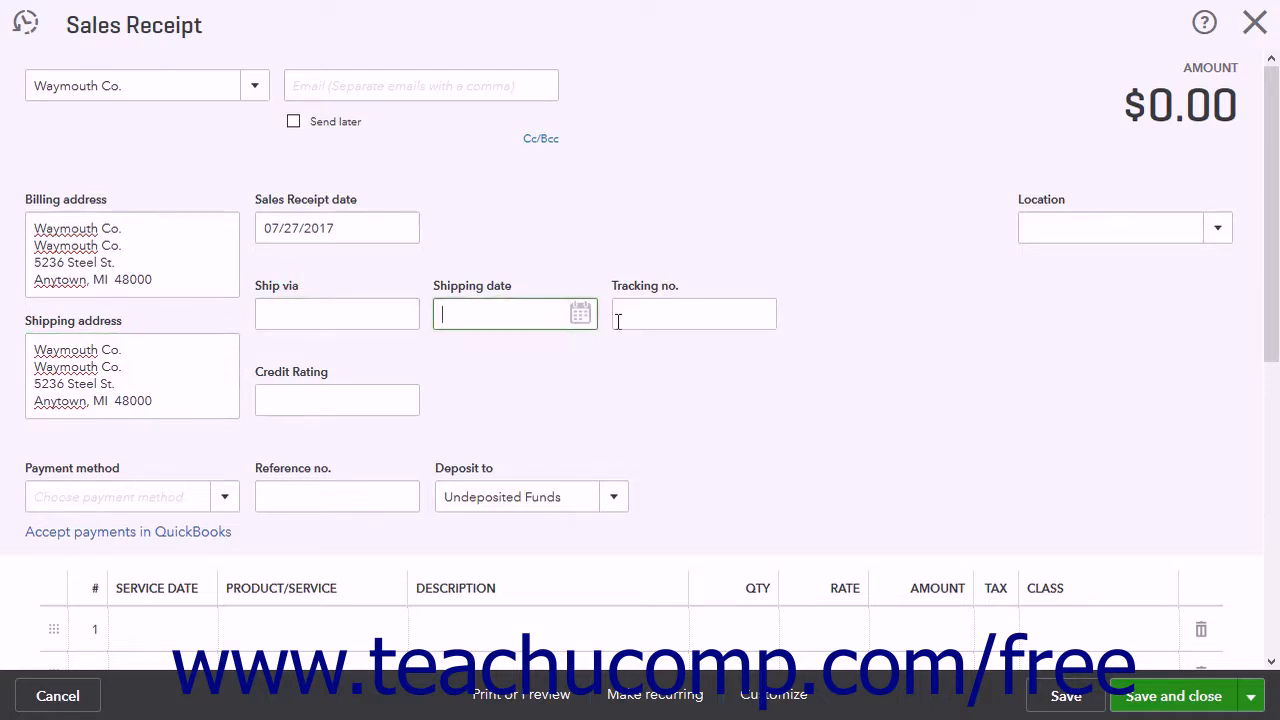
left_click(655, 318)
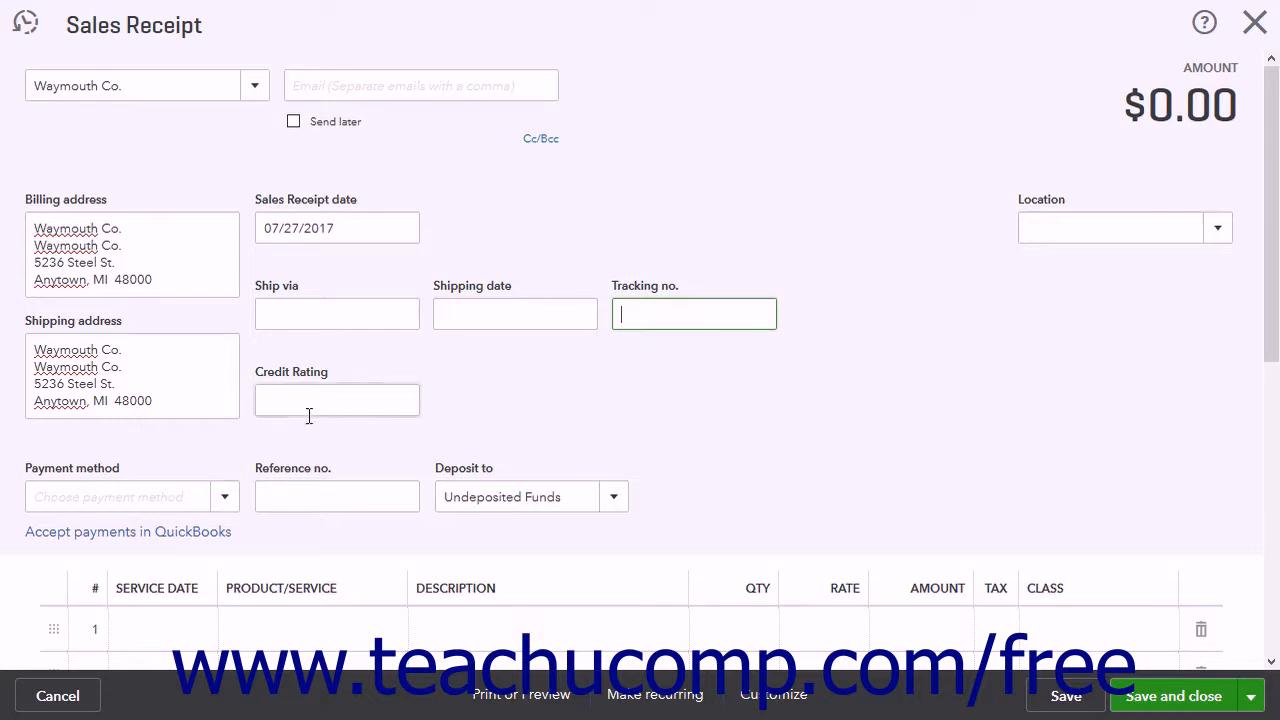
Step: Set the payment method to Cash and the deposit account to Undeposited Funds
left_click(222, 512)
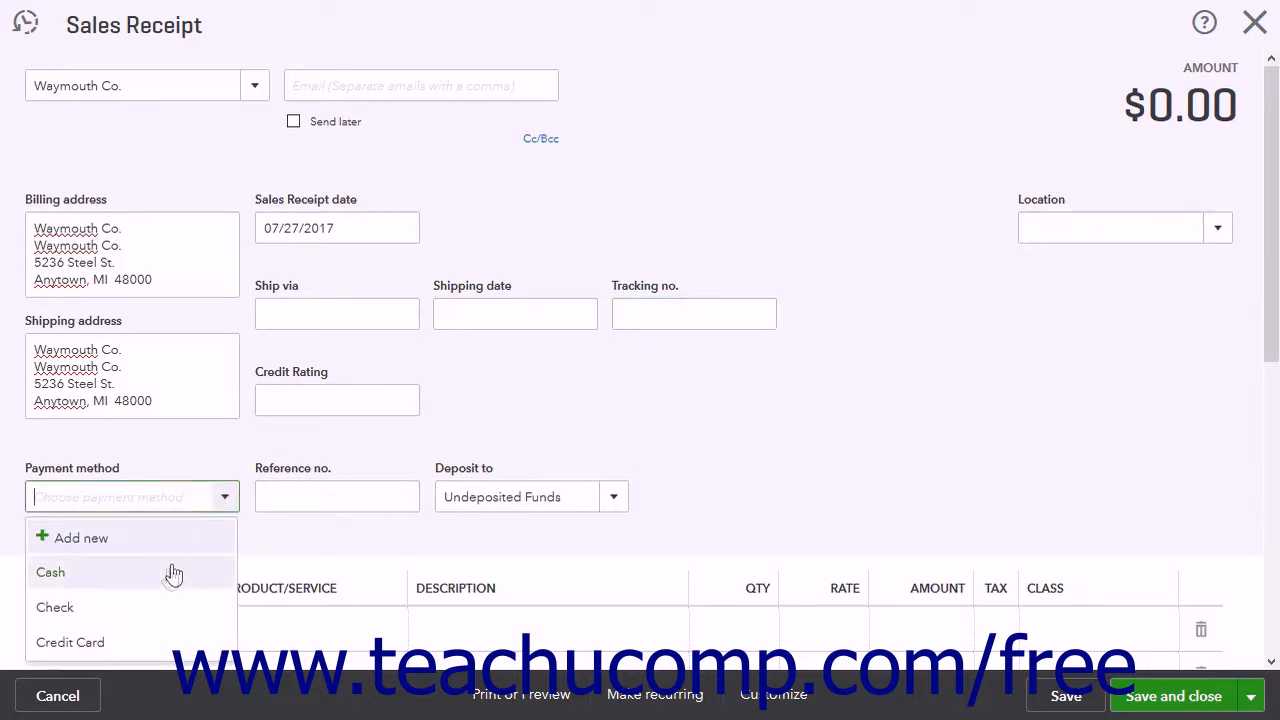
left_click(166, 576)
left_click(317, 496)
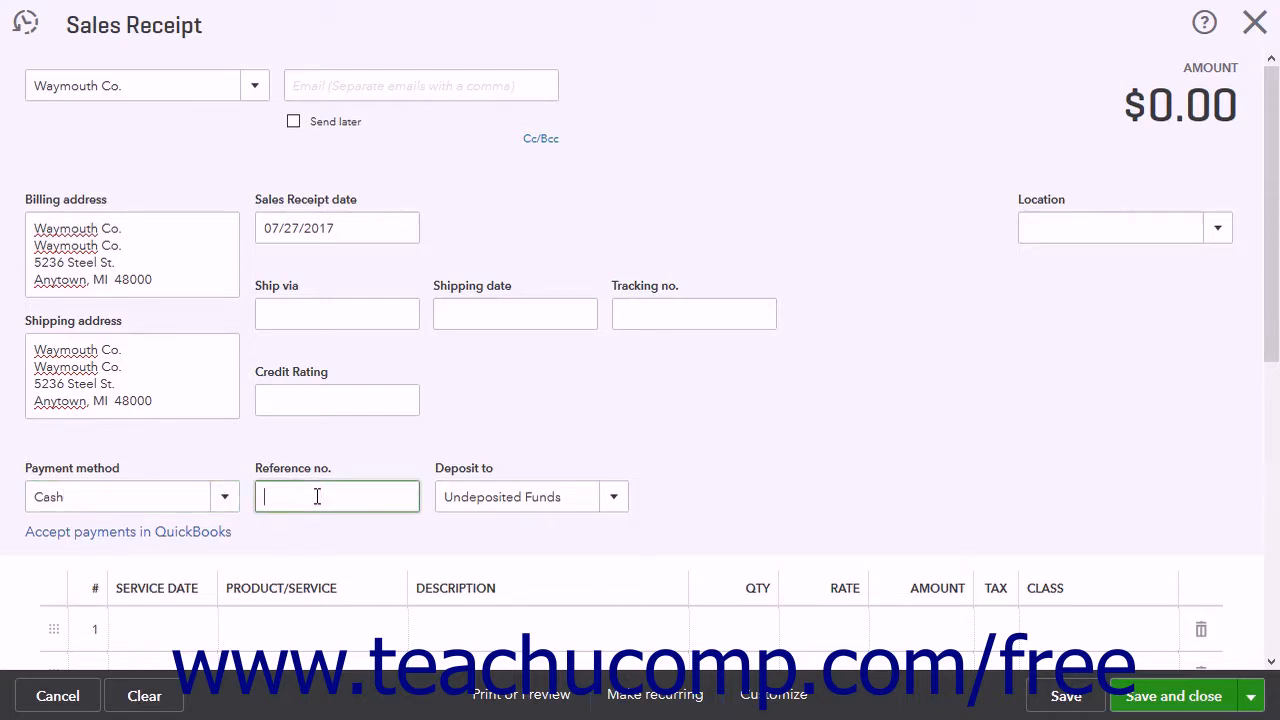
left_click(614, 503)
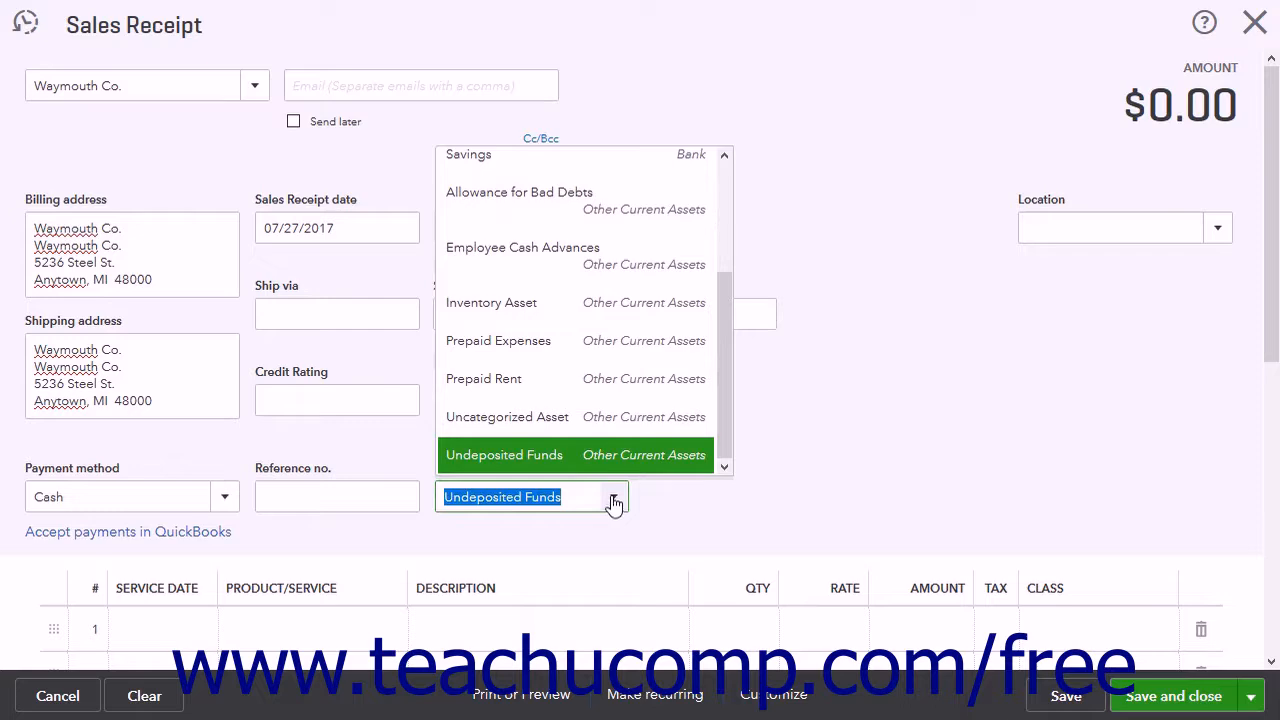
left_click(590, 455)
Step: Add Potting Soil as the product on the first line of the sales receipt
scroll(720, 509, "down", 4)
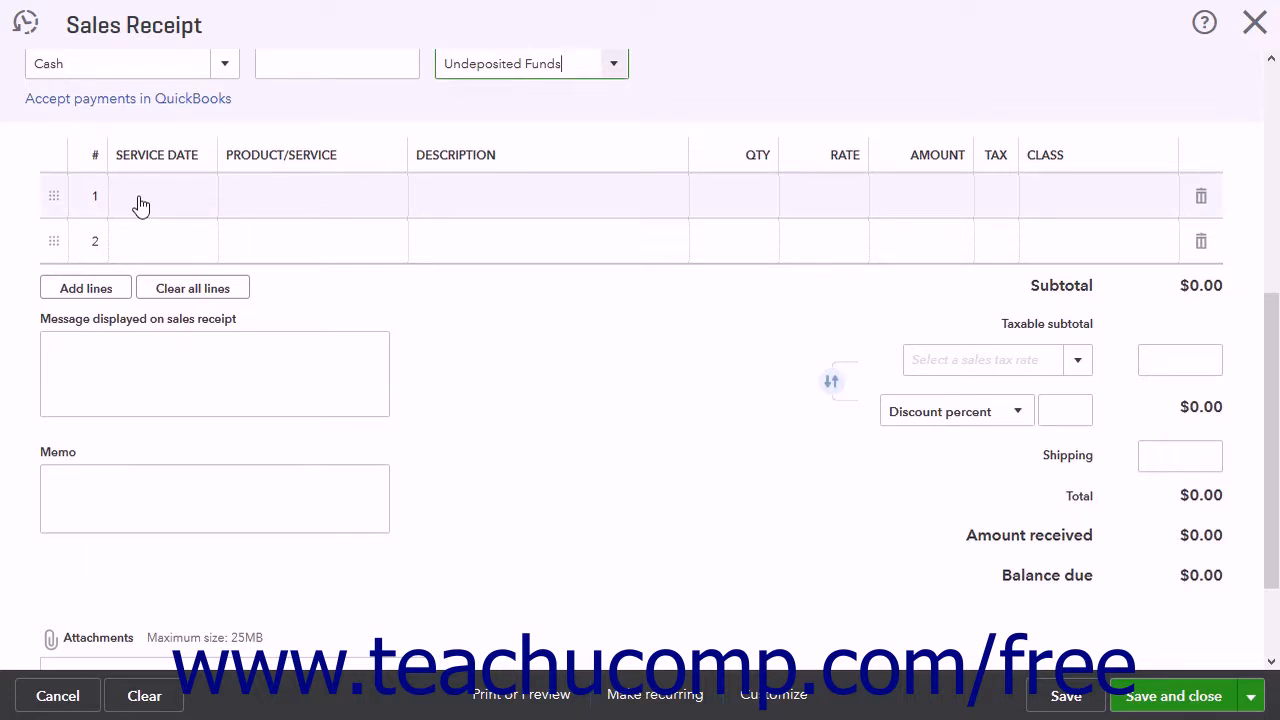
left_click(276, 192)
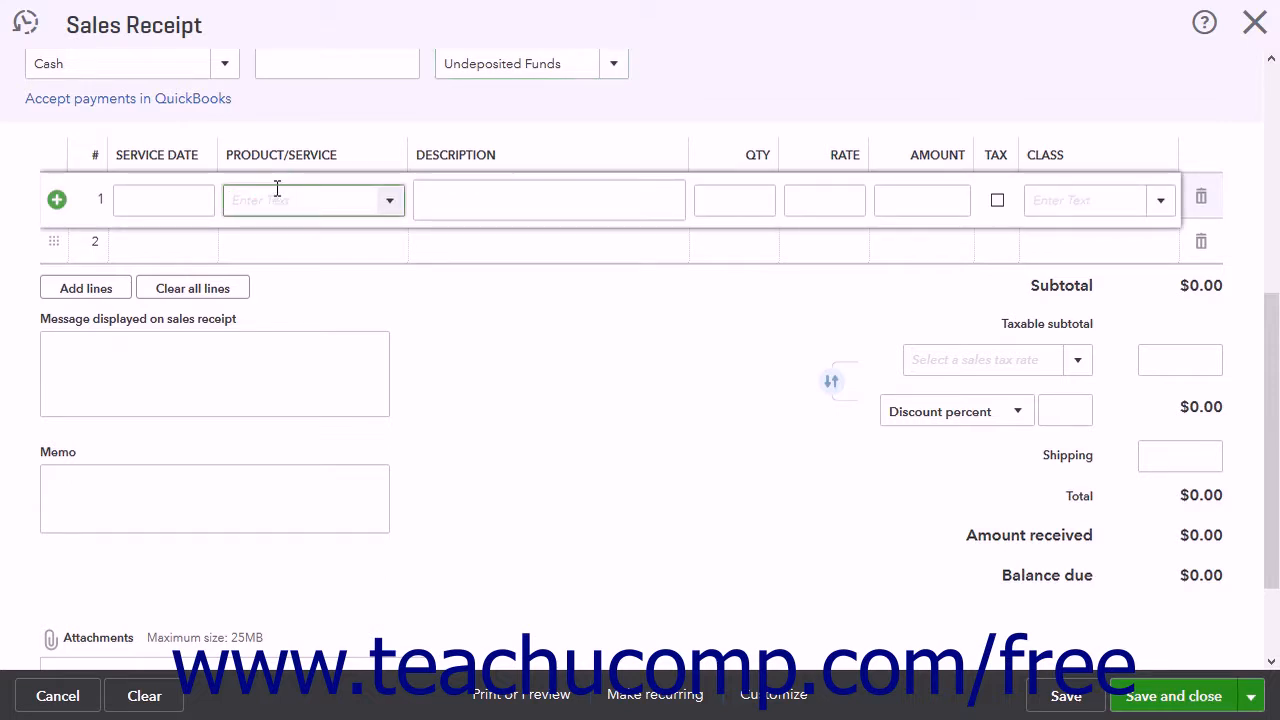
left_click(393, 200)
scroll(317, 340, "down", 5)
left_click(317, 343)
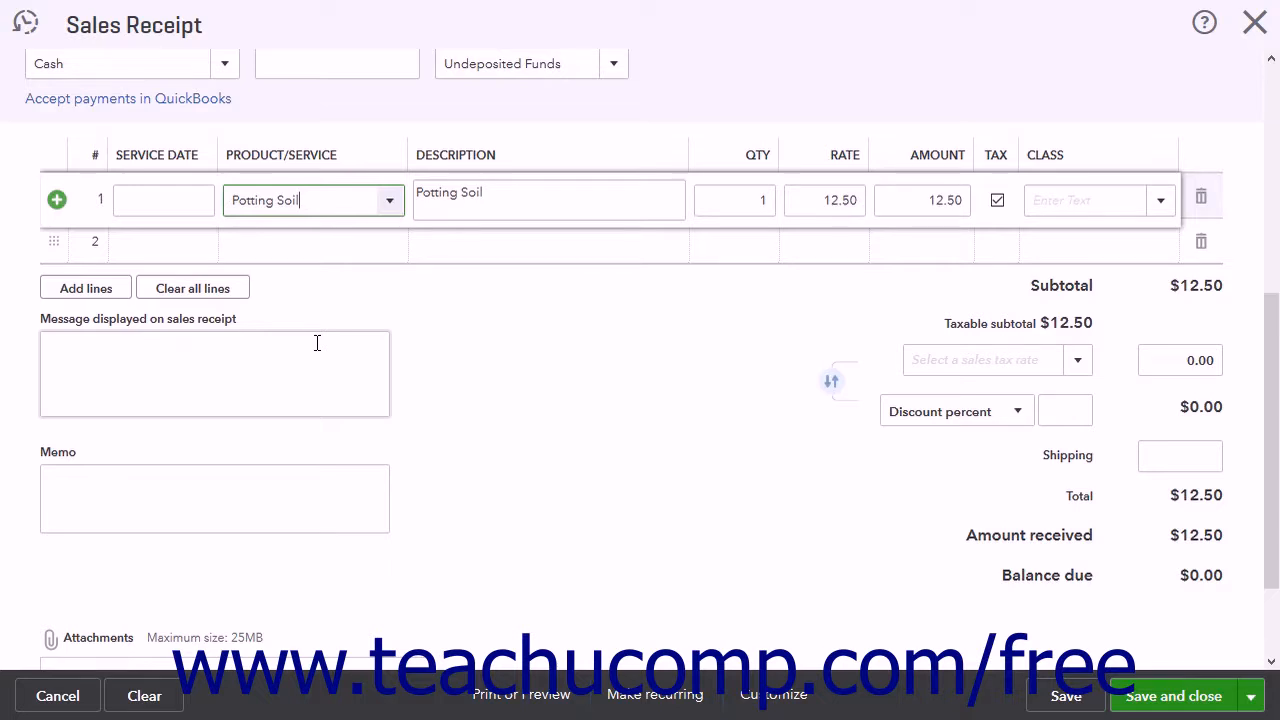
Step: Set the quantity of Potting Soil to 2, leaving its description and rate as they are
left_click(521, 200)
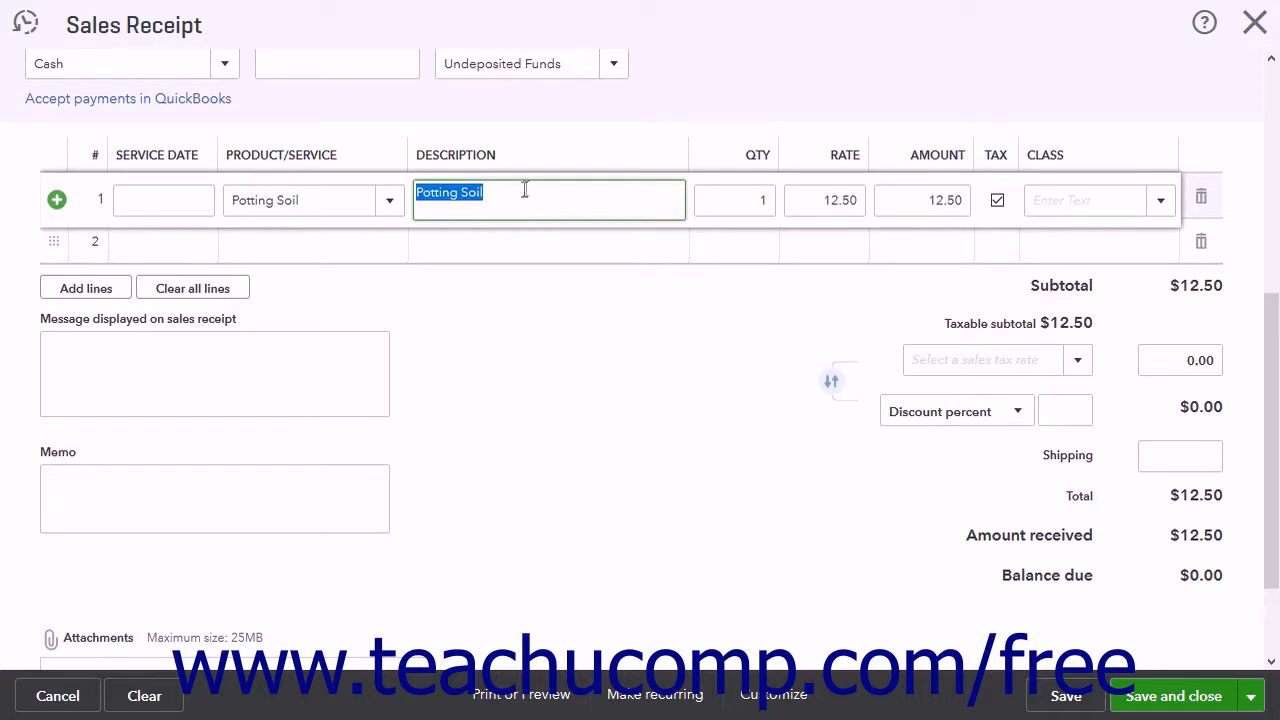
left_click(745, 199)
type("2")
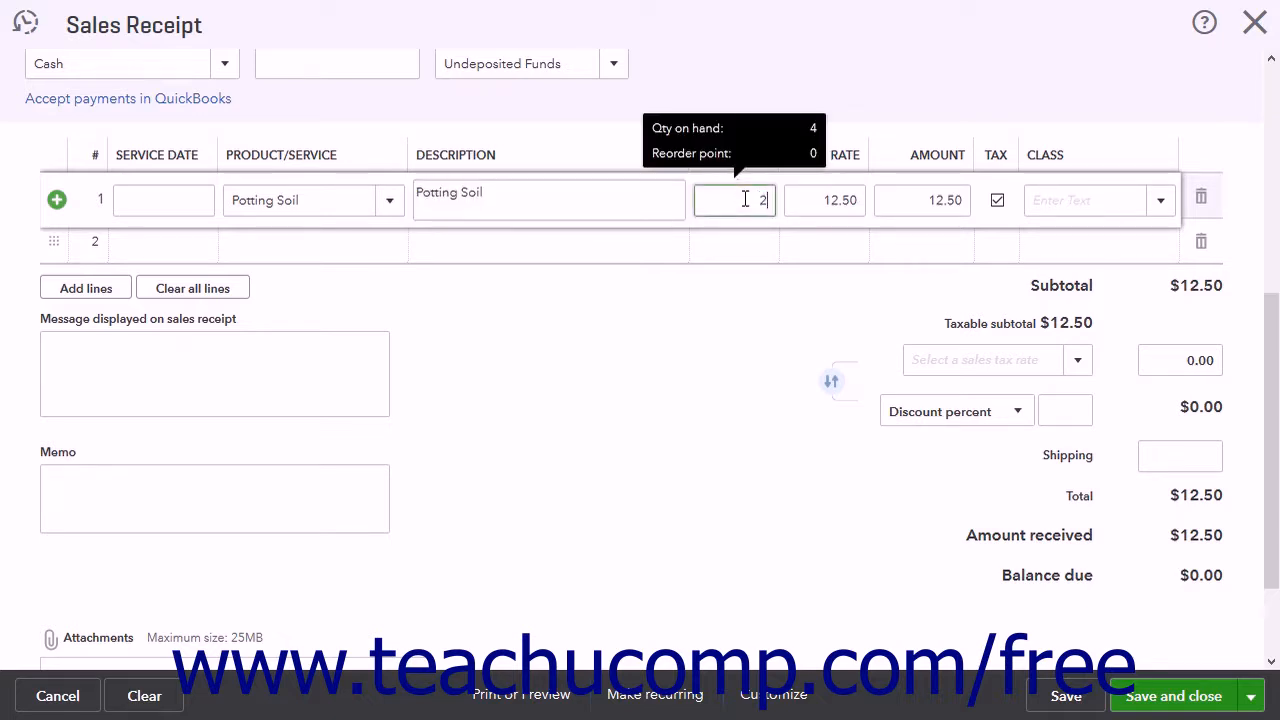
key("Tab")
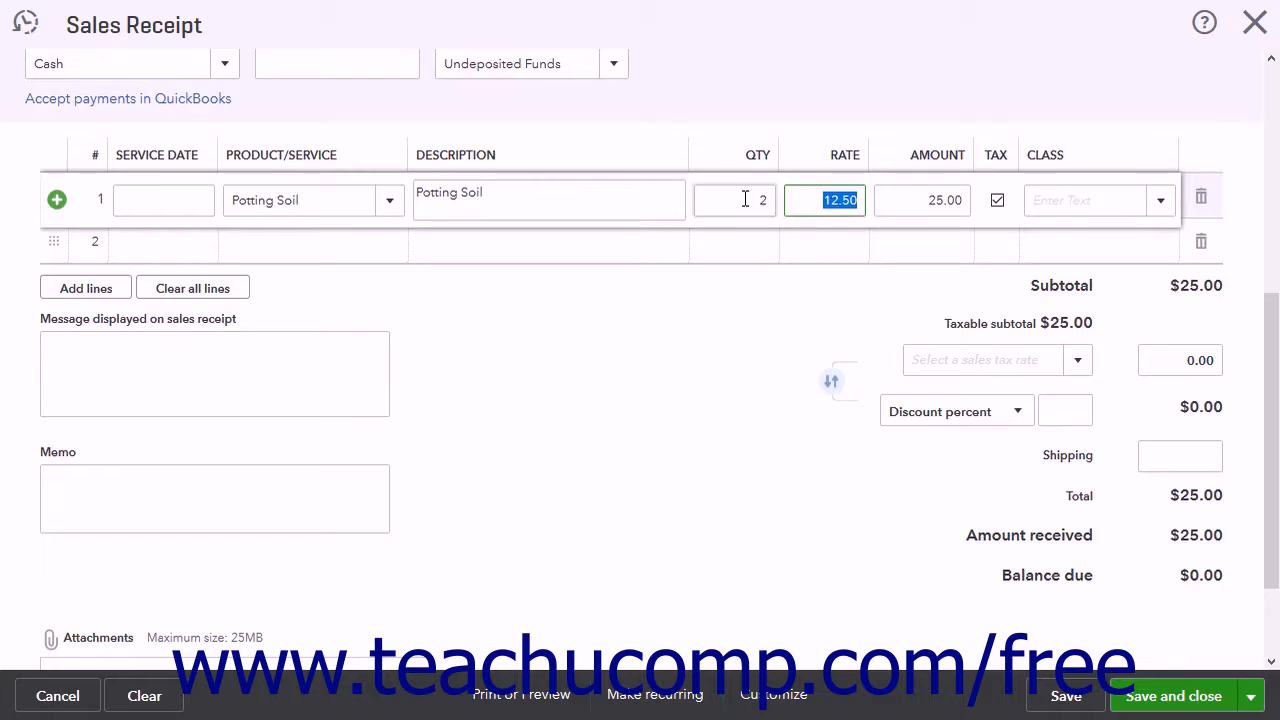
key("Tab")
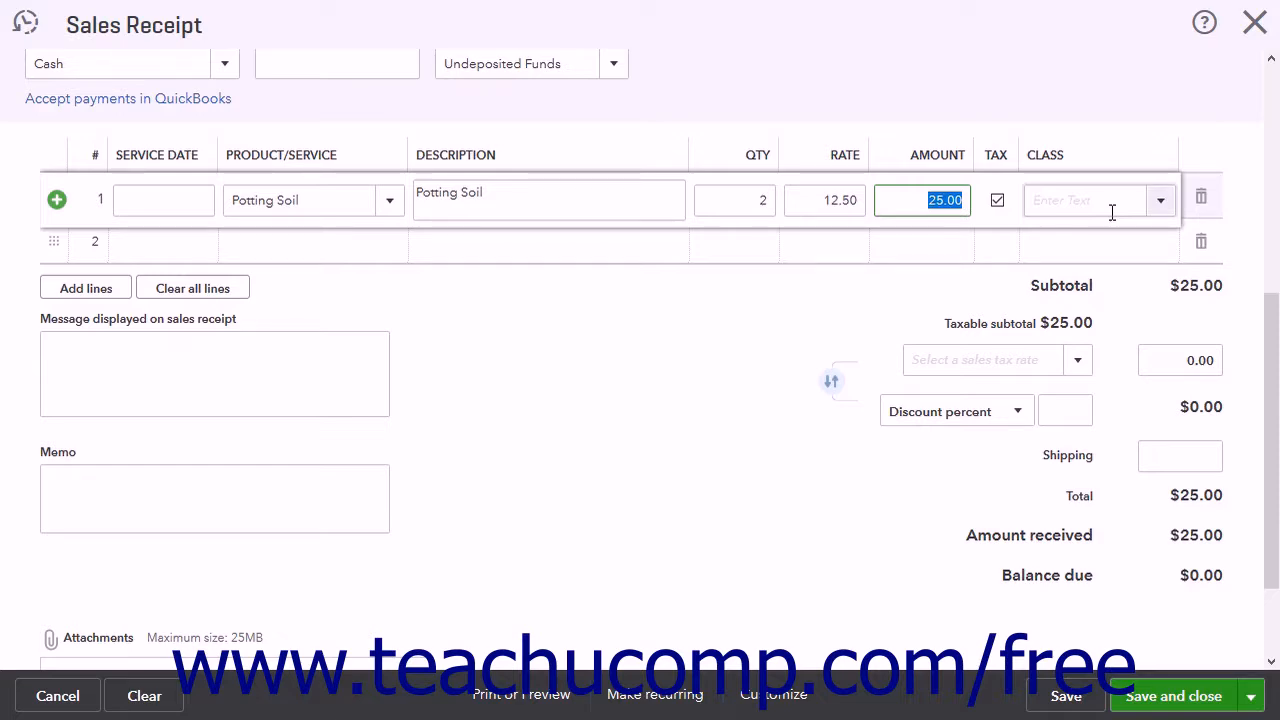
Step: Add Landscaping Design as the second line item with a quantity of 2
scroll(1111, 216, "up", 5)
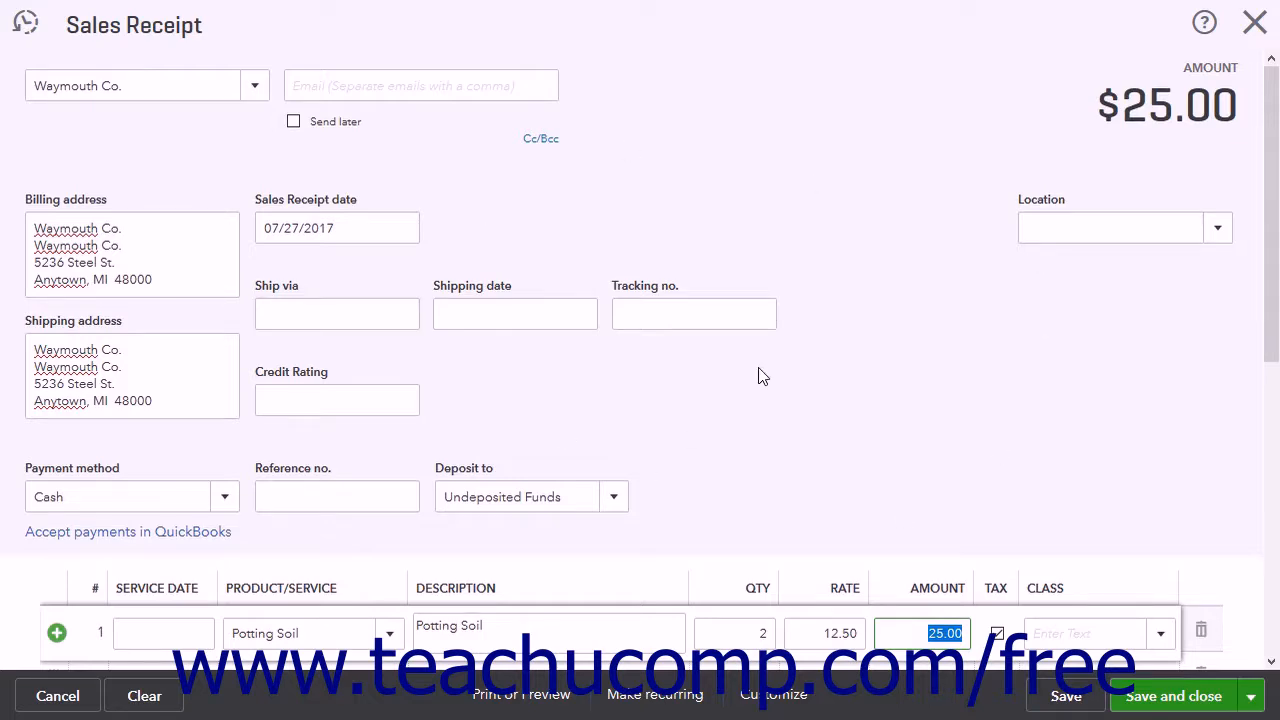
scroll(758, 376, "down", 5)
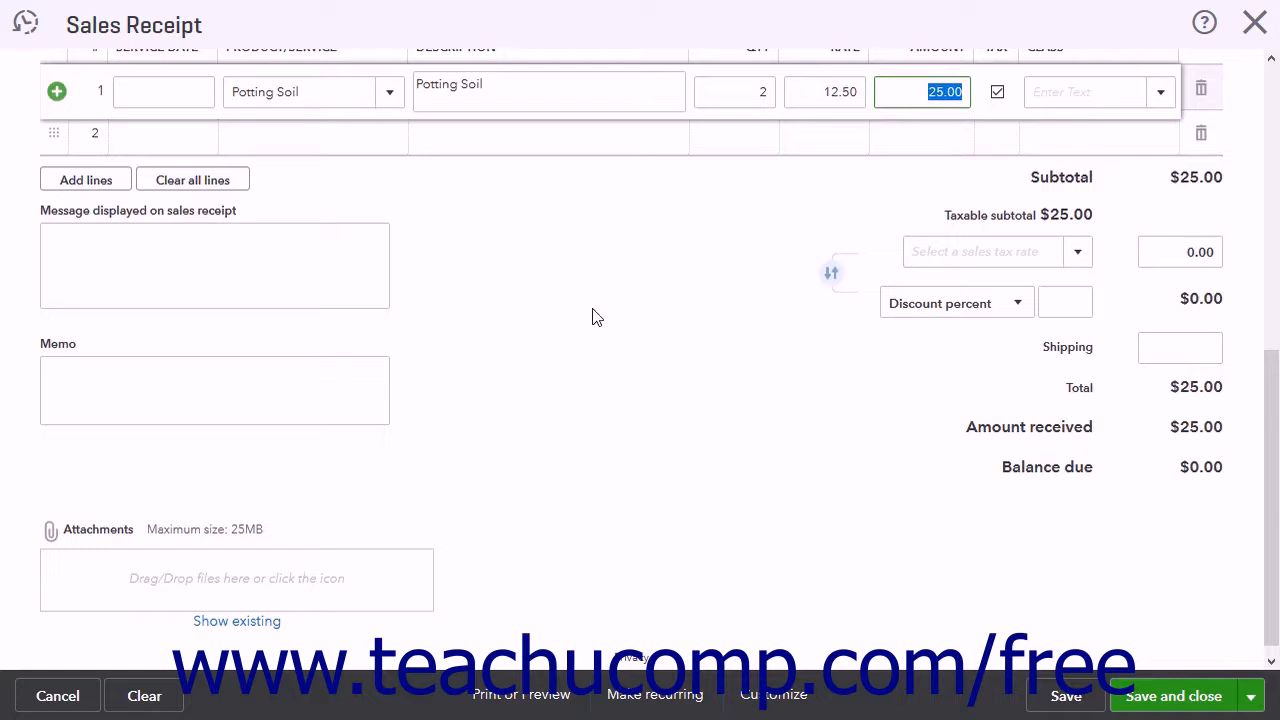
left_click(316, 140)
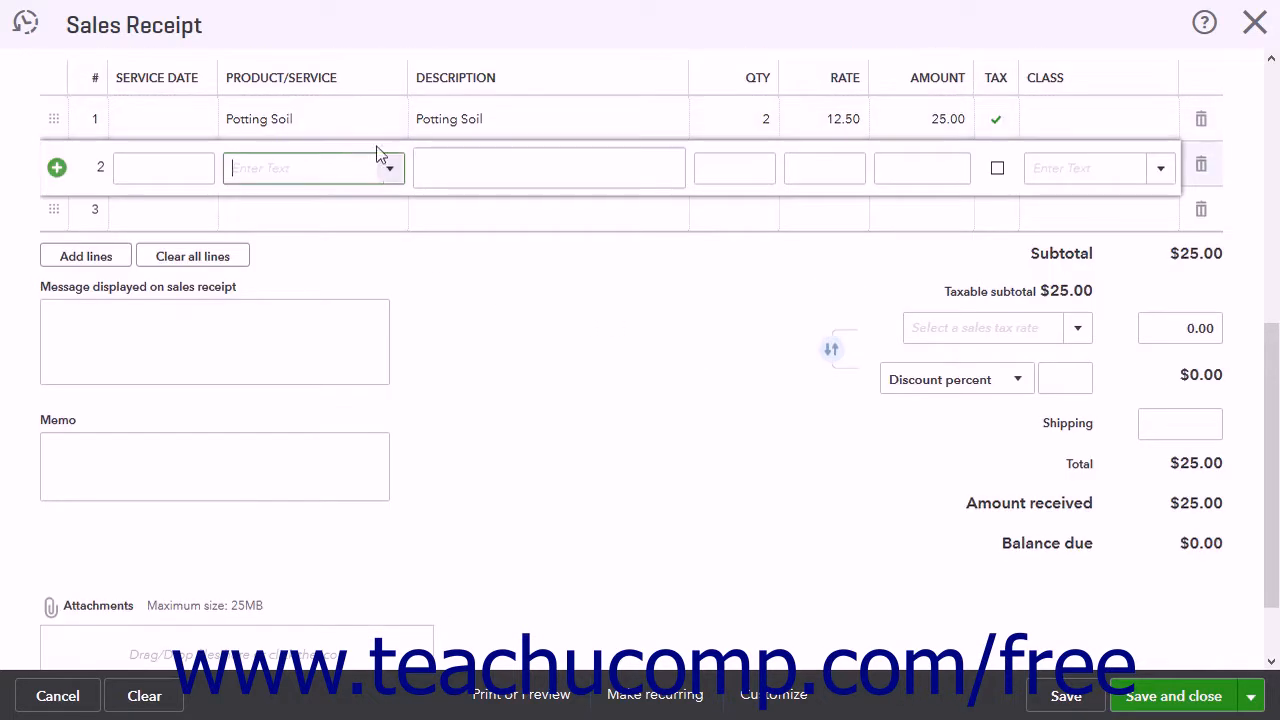
left_click(389, 168)
left_click(374, 423)
double_click(729, 168)
type("2")
key("Tab")
Step: Add Snow Removal as the service on the third line of the sales receipt
left_click(310, 218)
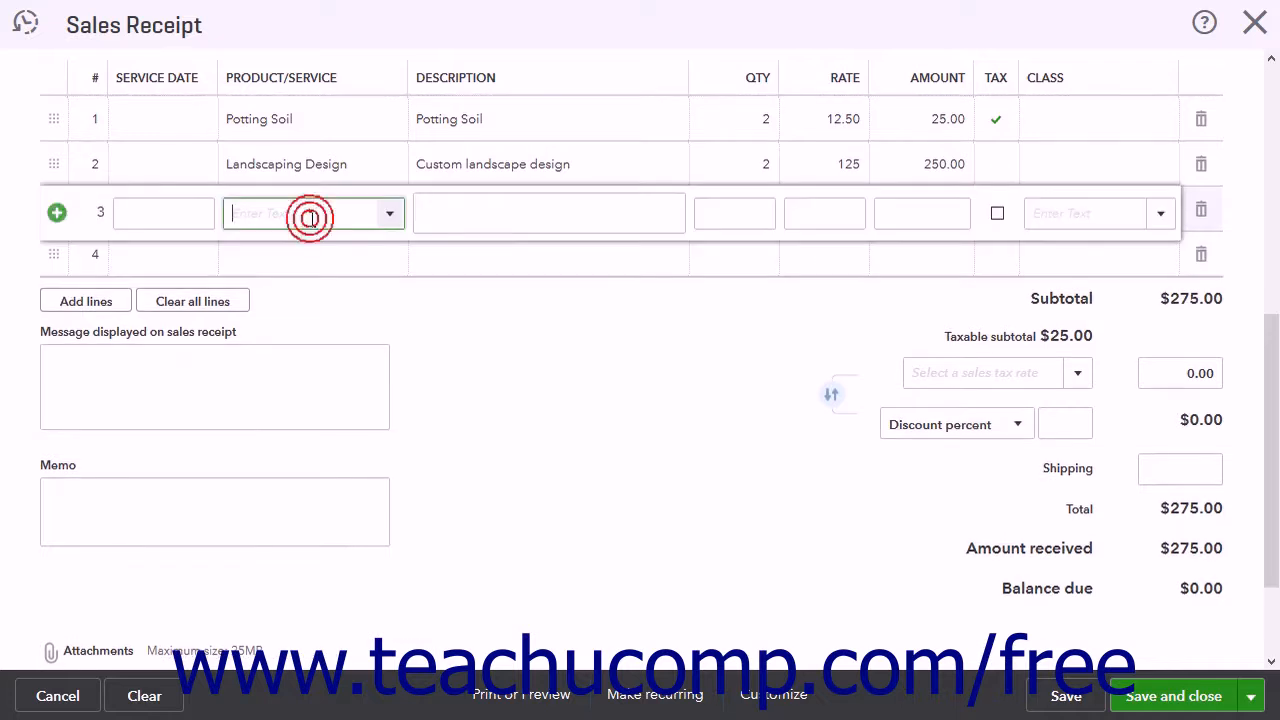
left_click(389, 213)
scroll(349, 502, "down", 5)
left_click(350, 502)
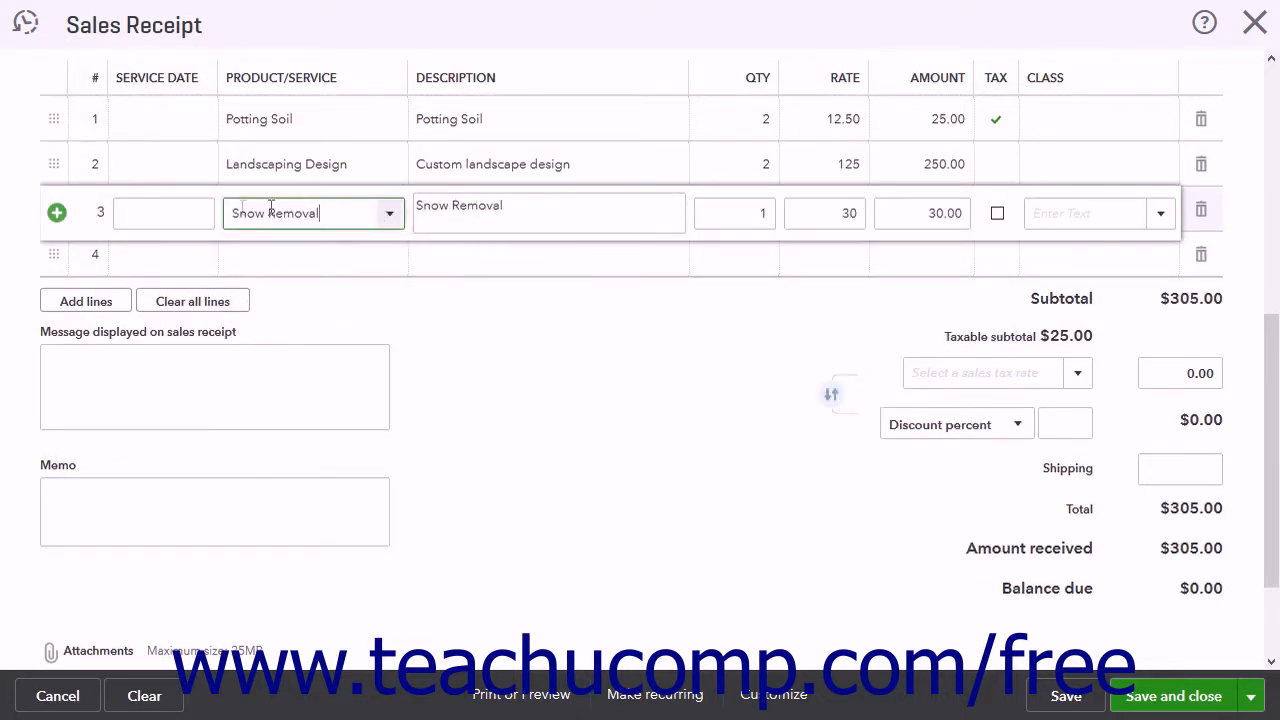
Step: Move the Landscaping Design line above the Potting Soil line and delete the Snow Removal line
left_click(497, 212)
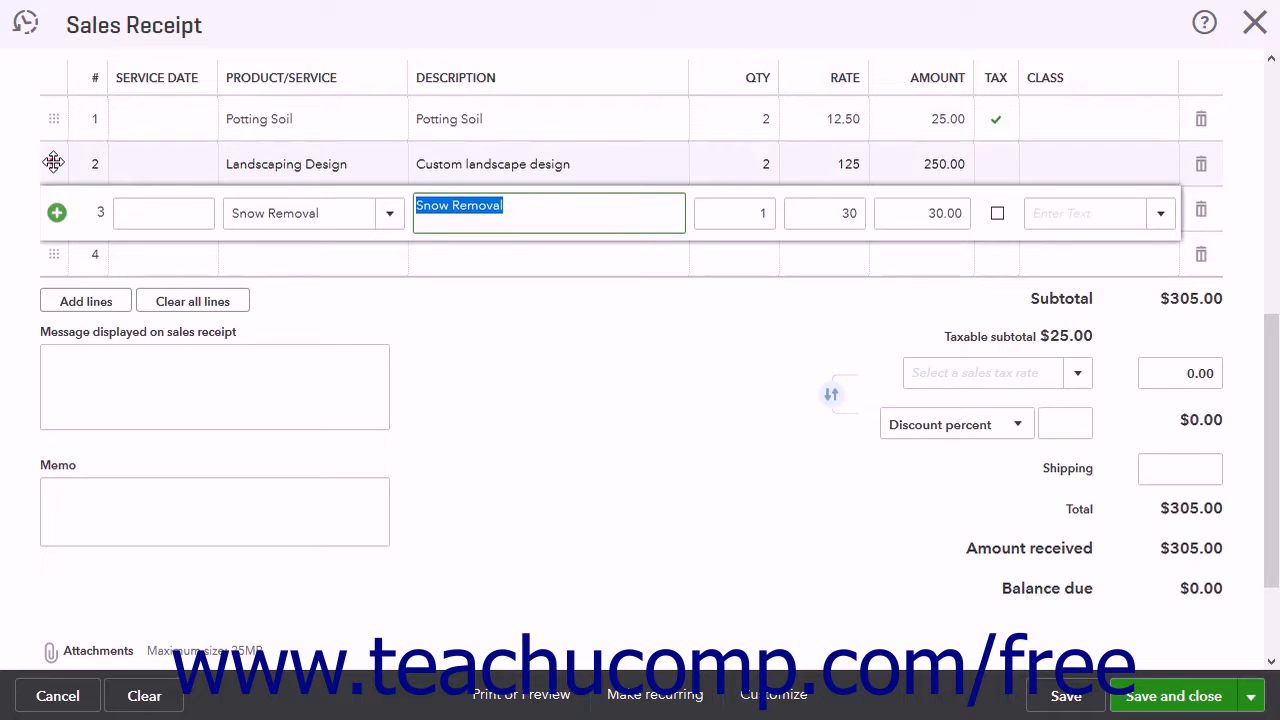
left_click_drag(53, 162, 58, 105)
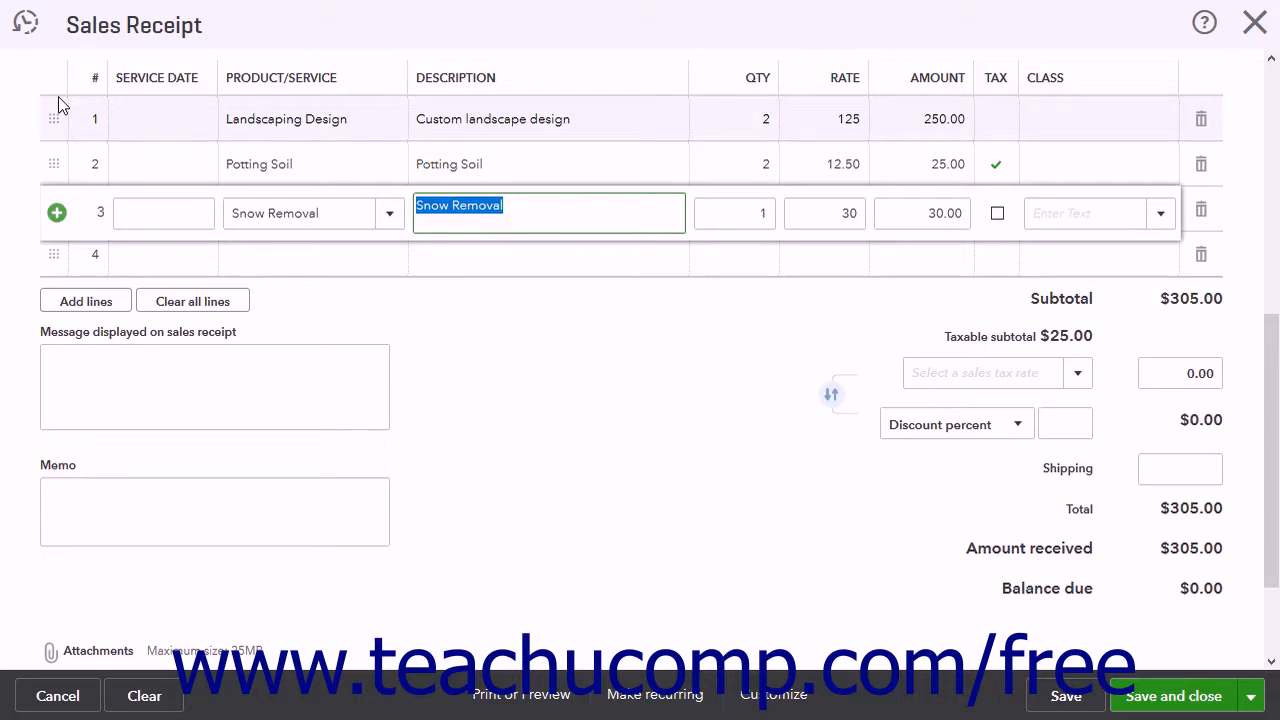
left_click(1201, 214)
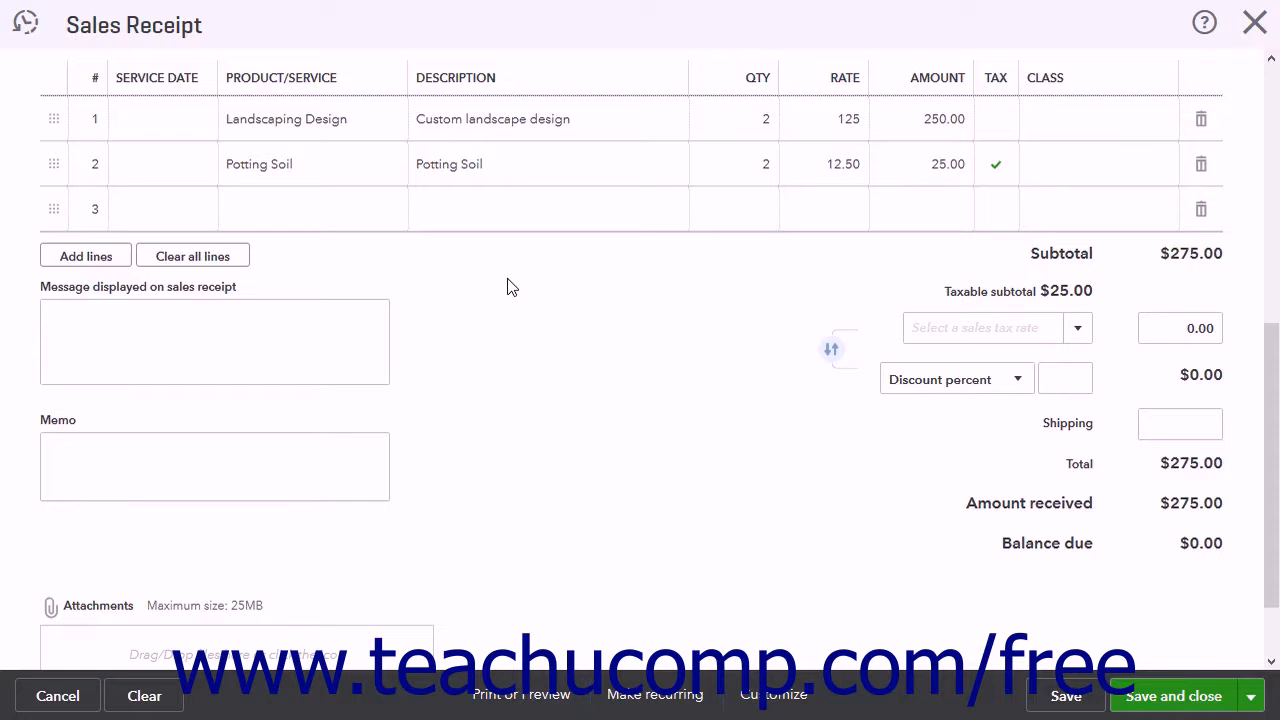
Step: Add extra blank lines to the sales receipt and delete all empty lines below Potting Soil
left_click(325, 214)
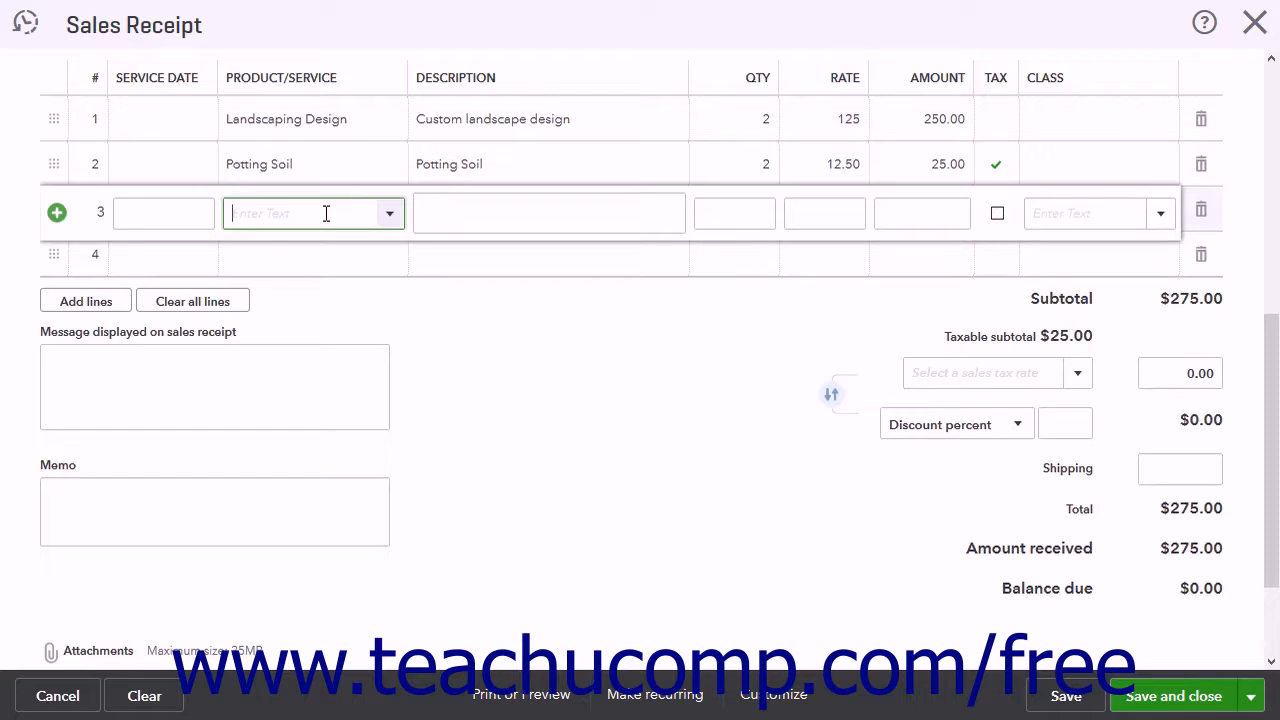
left_click(104, 302)
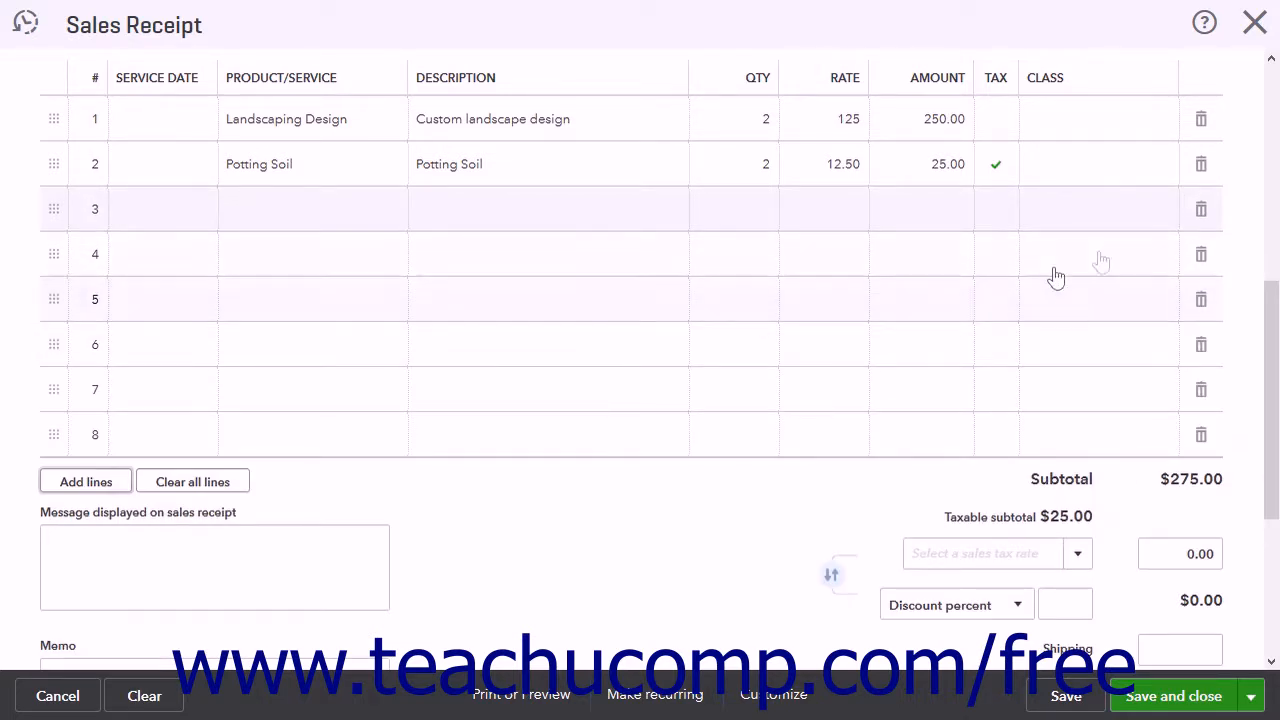
left_click(1198, 210)
left_click(1198, 210)
left_click(1198, 210)
left_click(1198, 210)
left_click(1198, 210)
left_click(1198, 210)
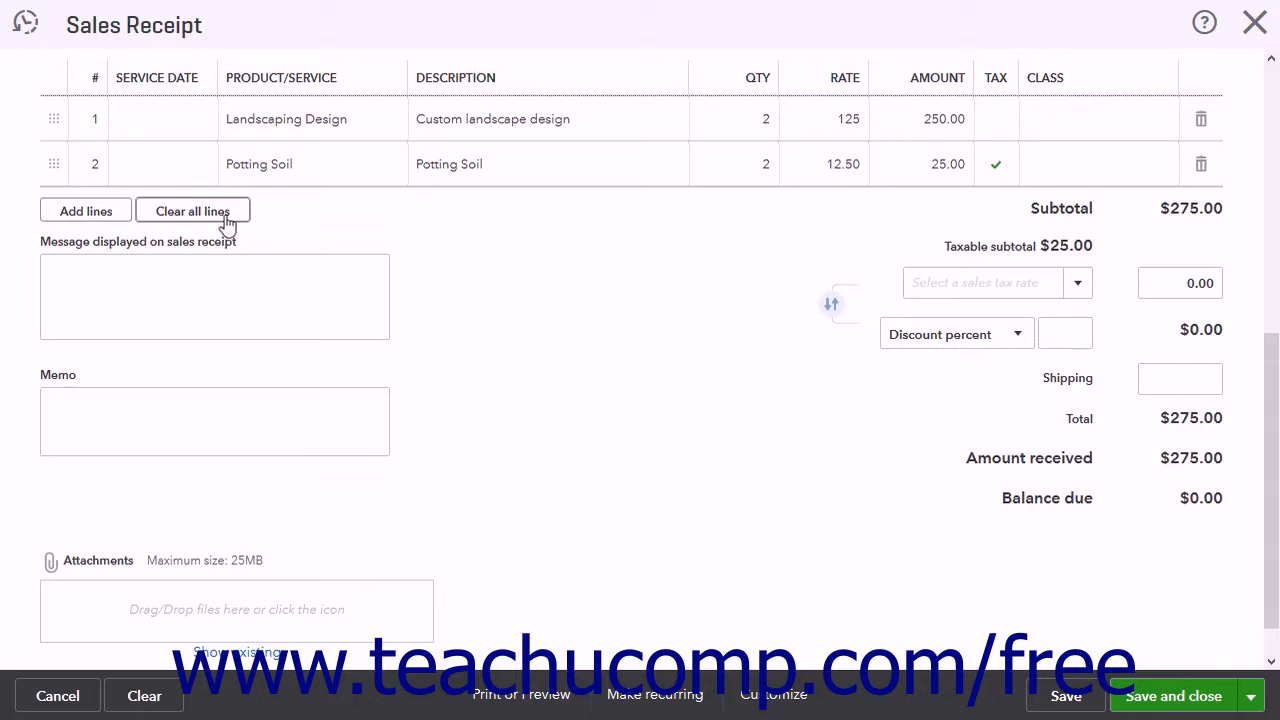
left_click(199, 281)
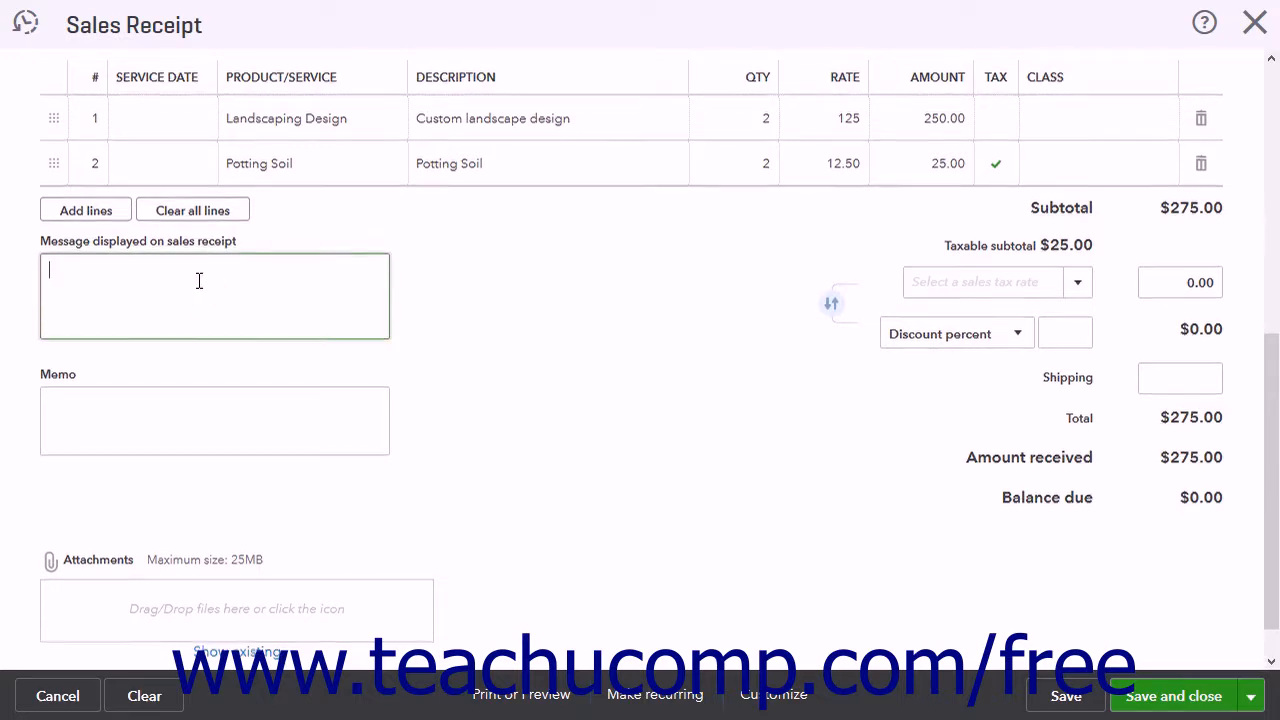
scroll(190, 300, "down", 1)
left_click(148, 365)
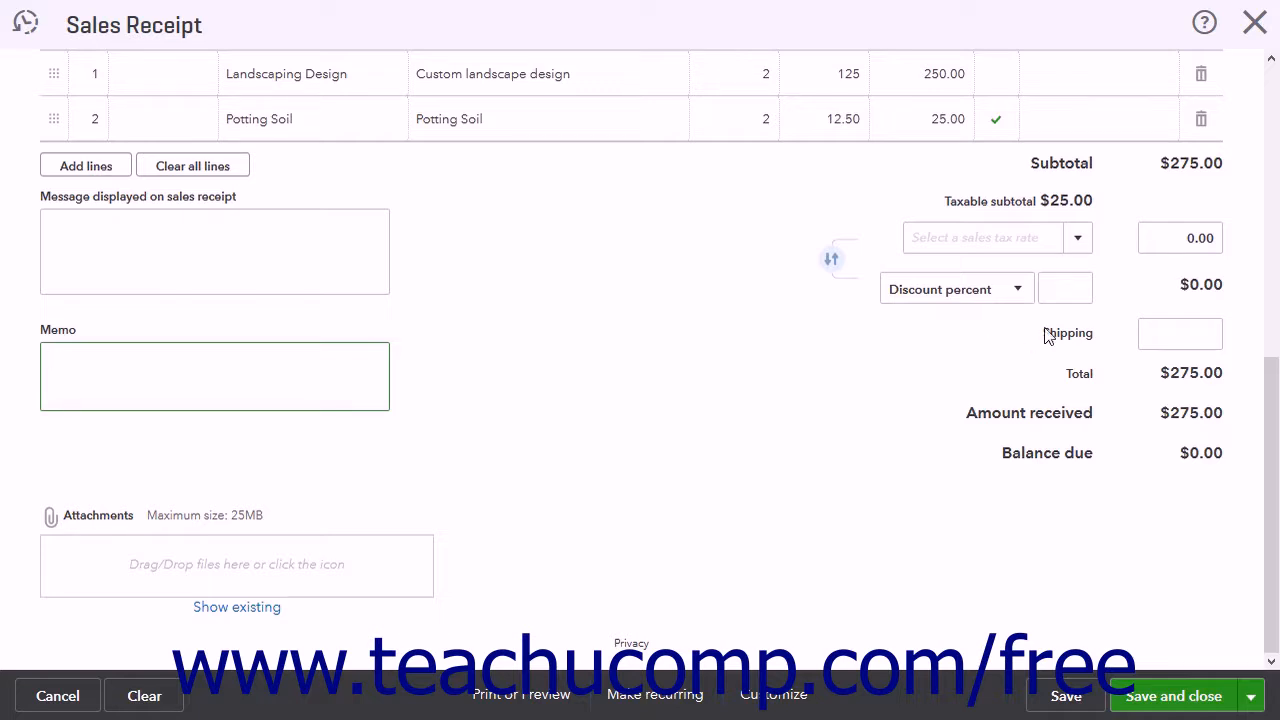
Step: Apply the MI Sales Tax (6%) rate and a discount value of 5.00 to the sales receipt
left_click(1081, 247)
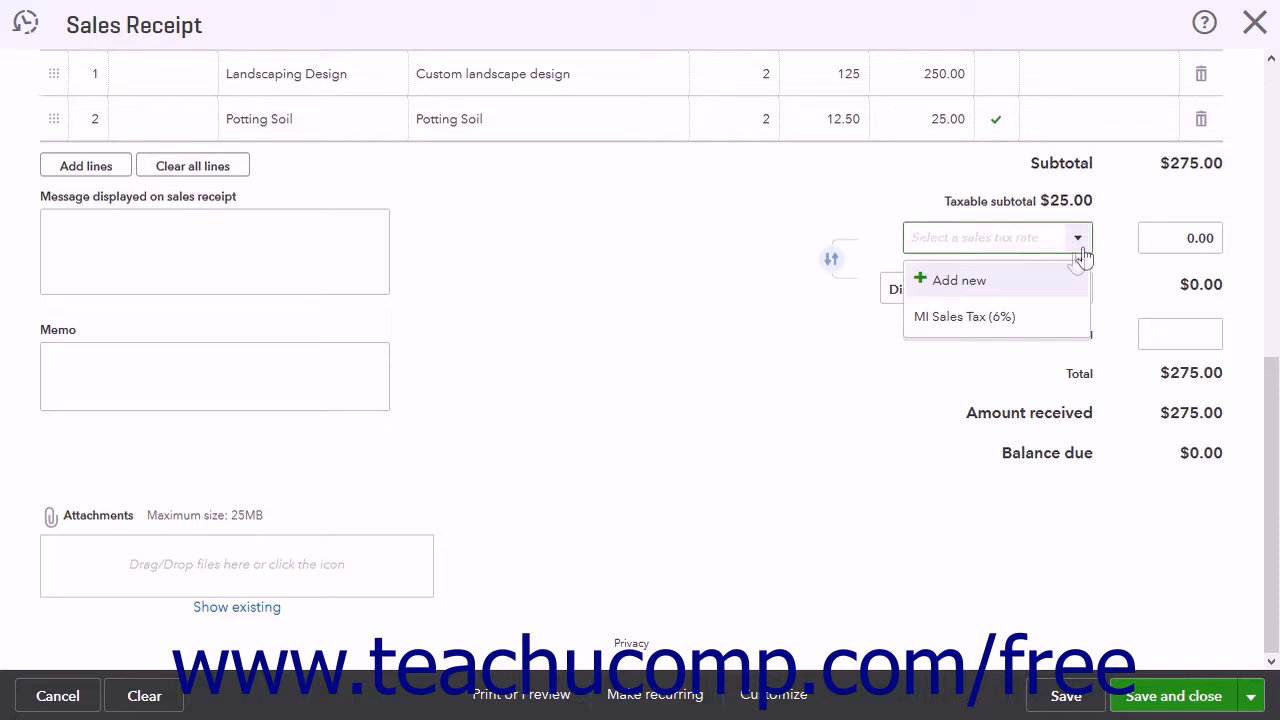
left_click(1006, 316)
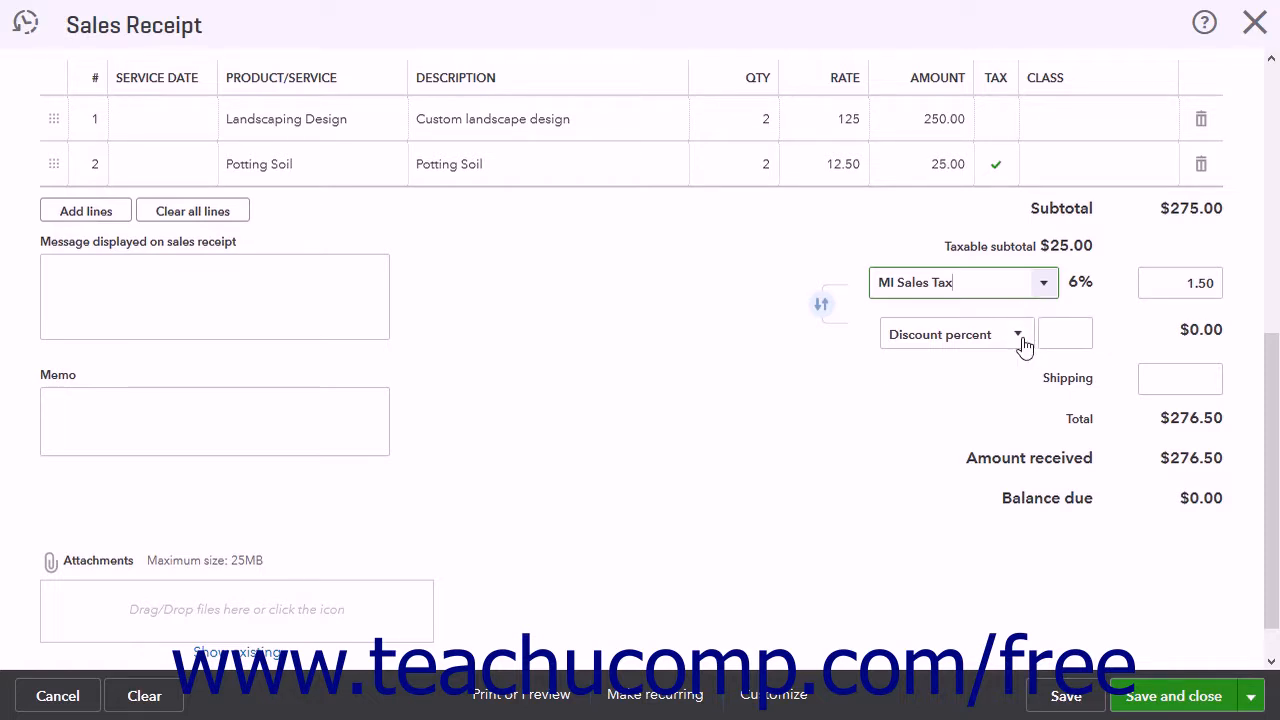
left_click(1018, 336)
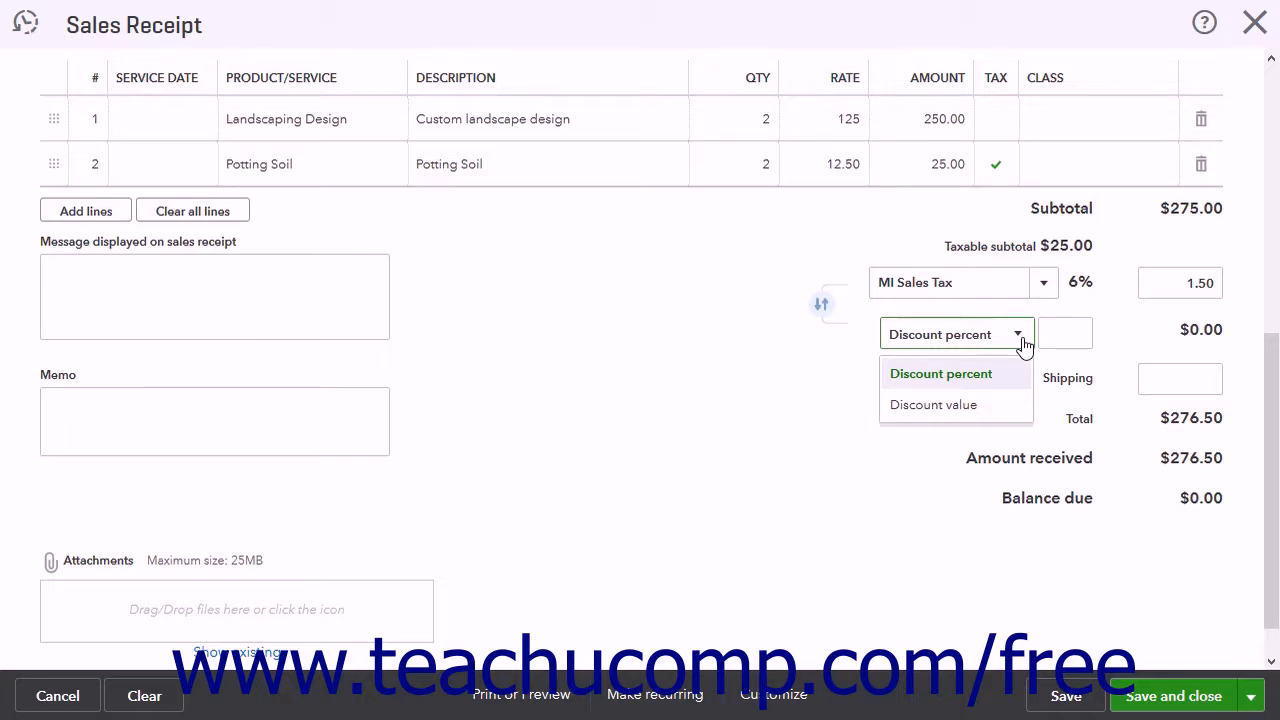
left_click(983, 408)
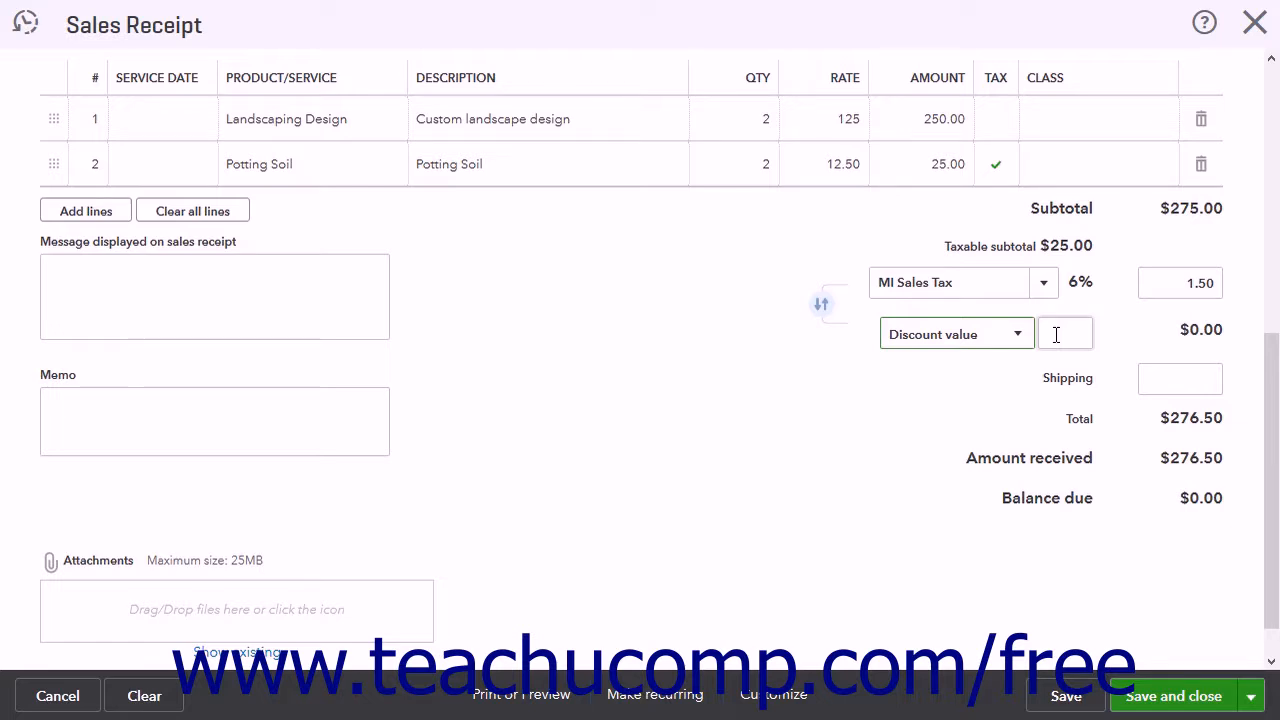
left_click(1056, 334)
type("5.00")
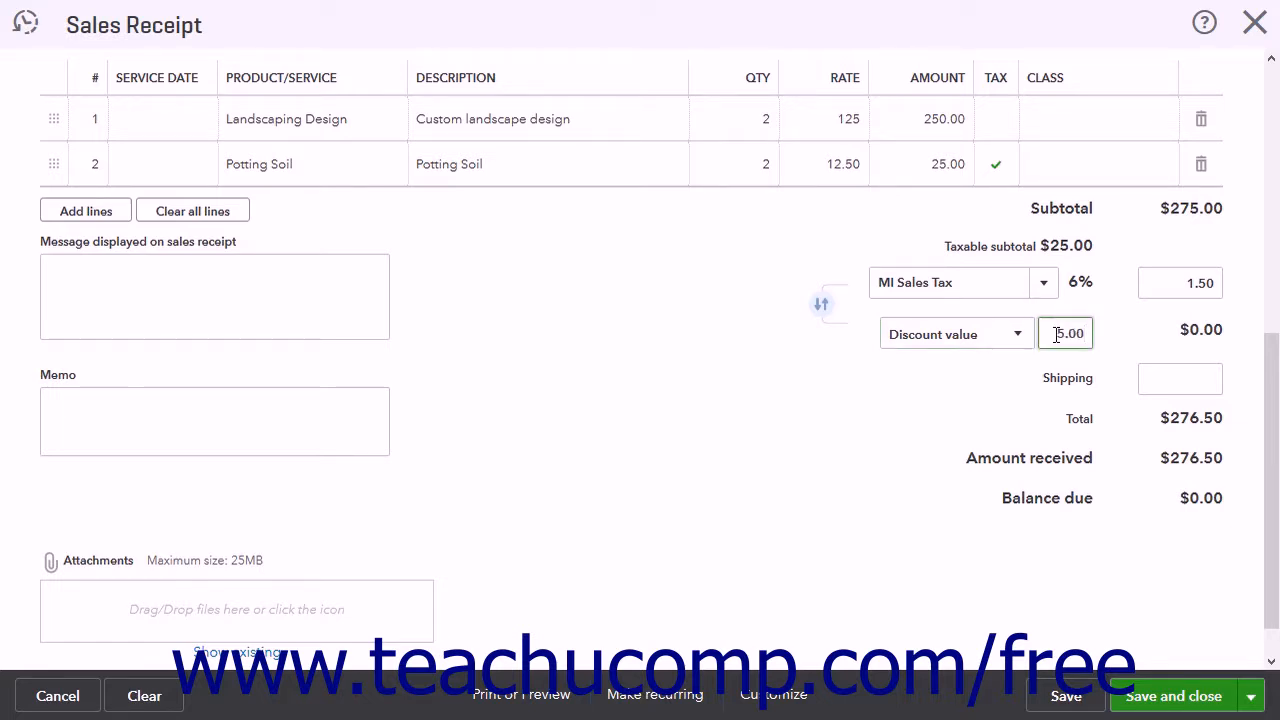
Step: Swap the order of the discount and sales tax back and forth, ending with sales tax before the discount
left_click(822, 312)
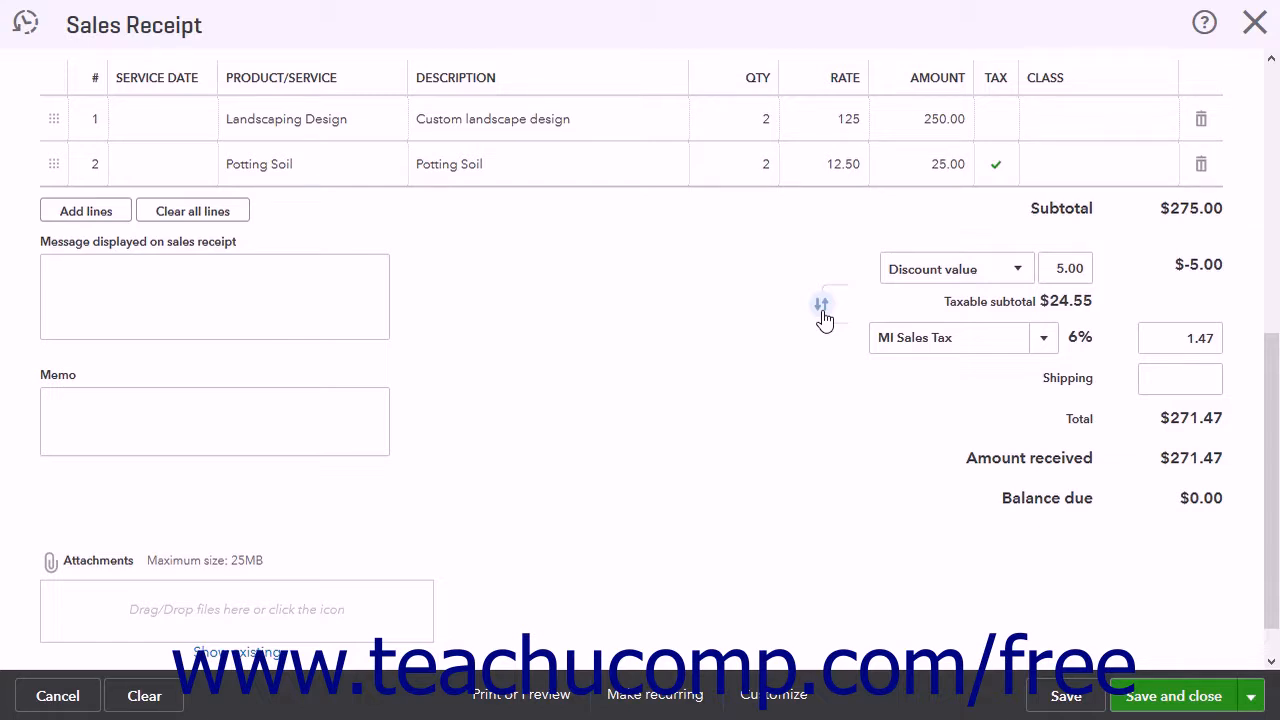
left_click(822, 312)
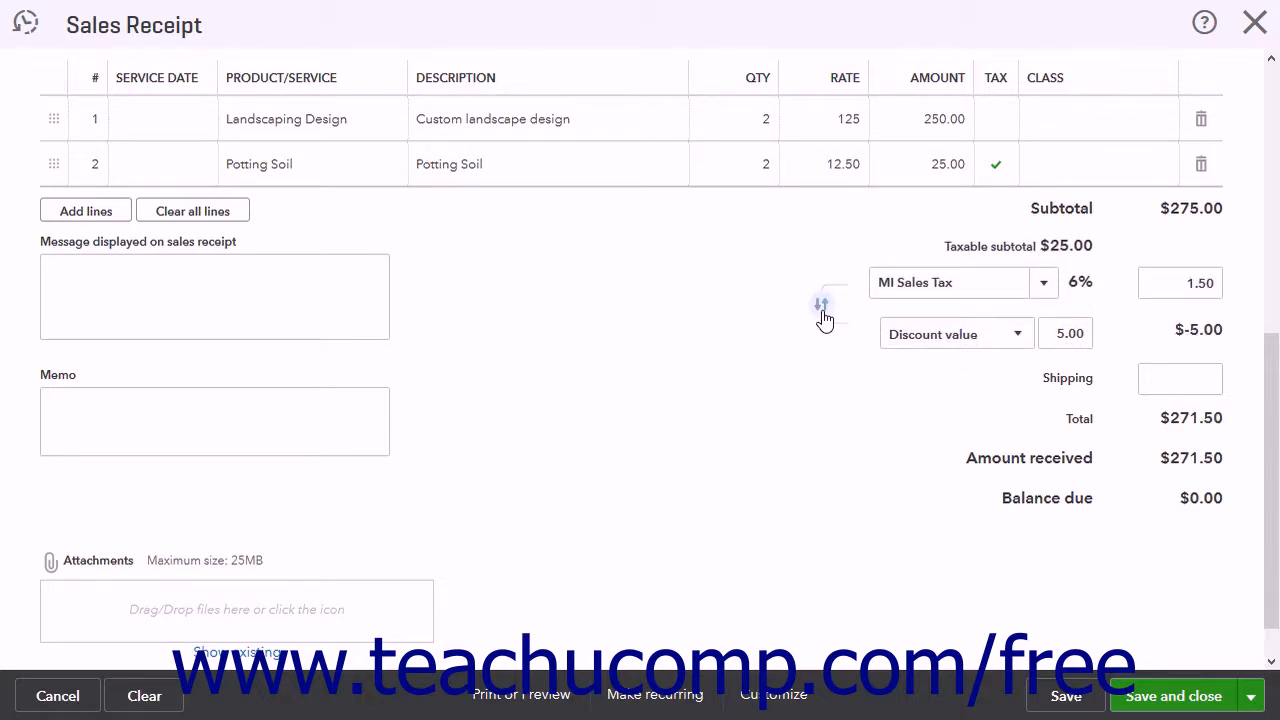
left_click(822, 312)
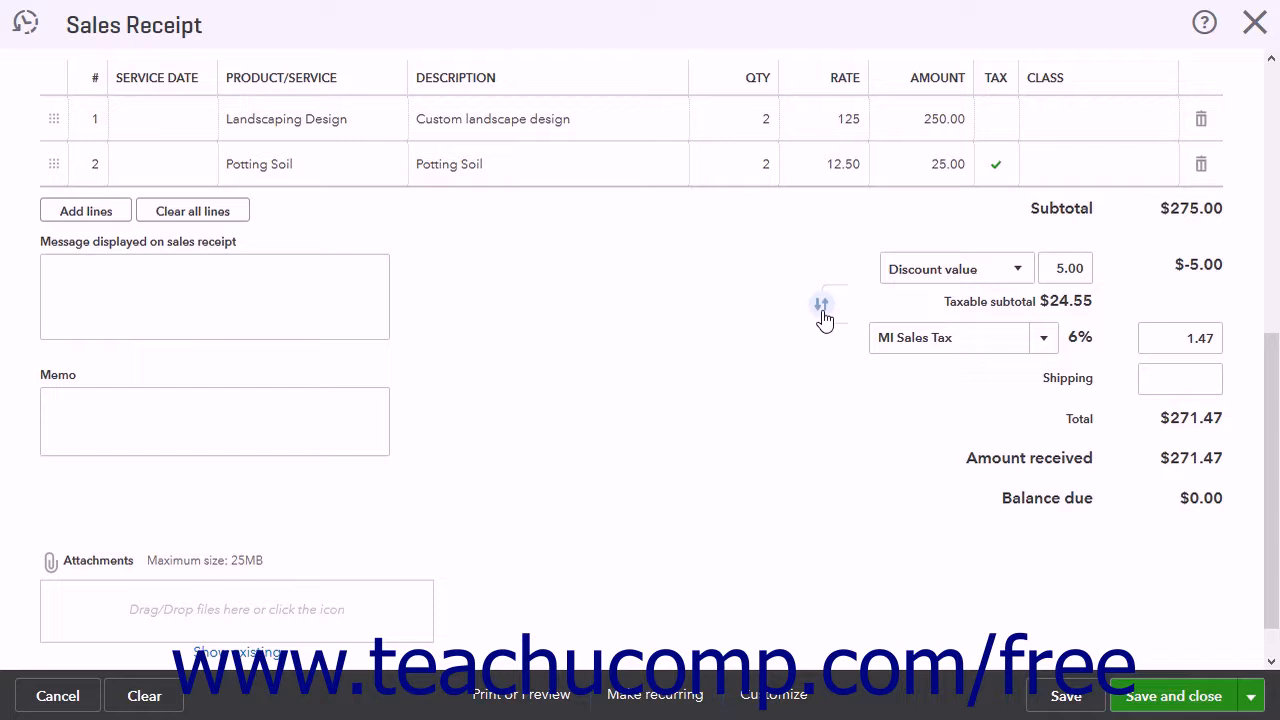
left_click(822, 312)
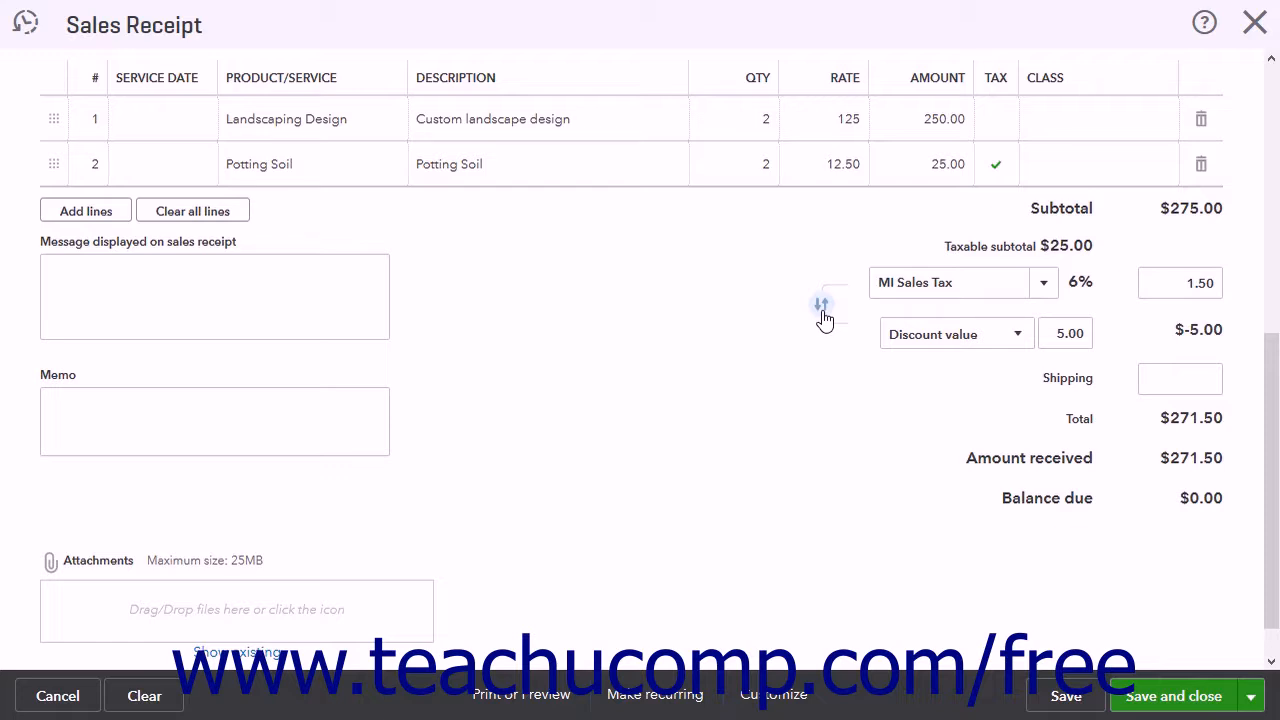
left_click(1175, 384)
left_click(127, 624)
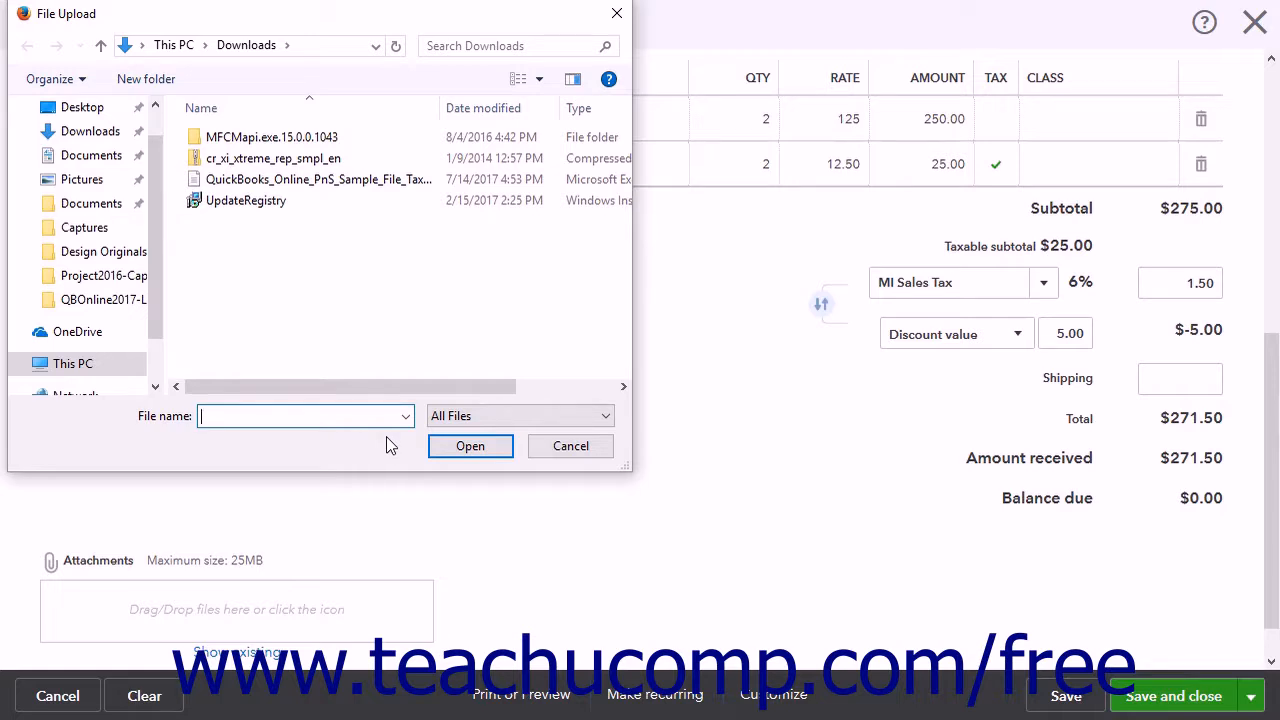
left_click(560, 449)
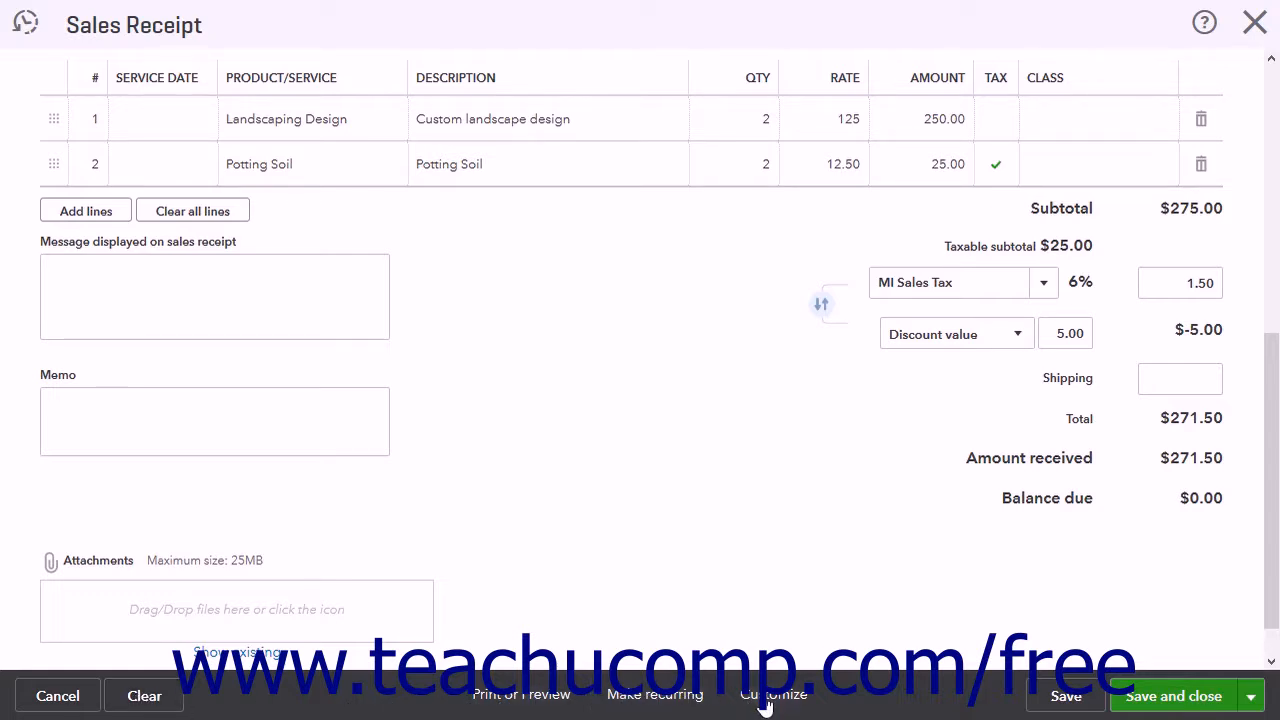
left_click(535, 702)
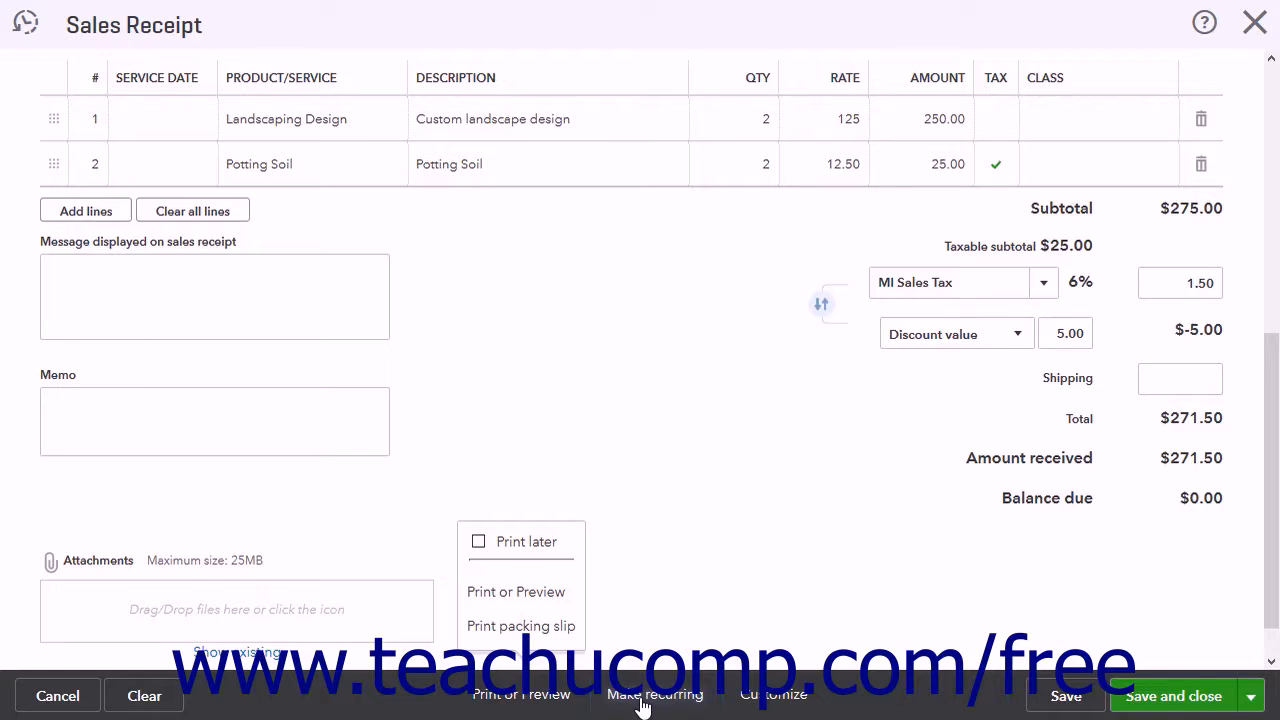
left_click(762, 700)
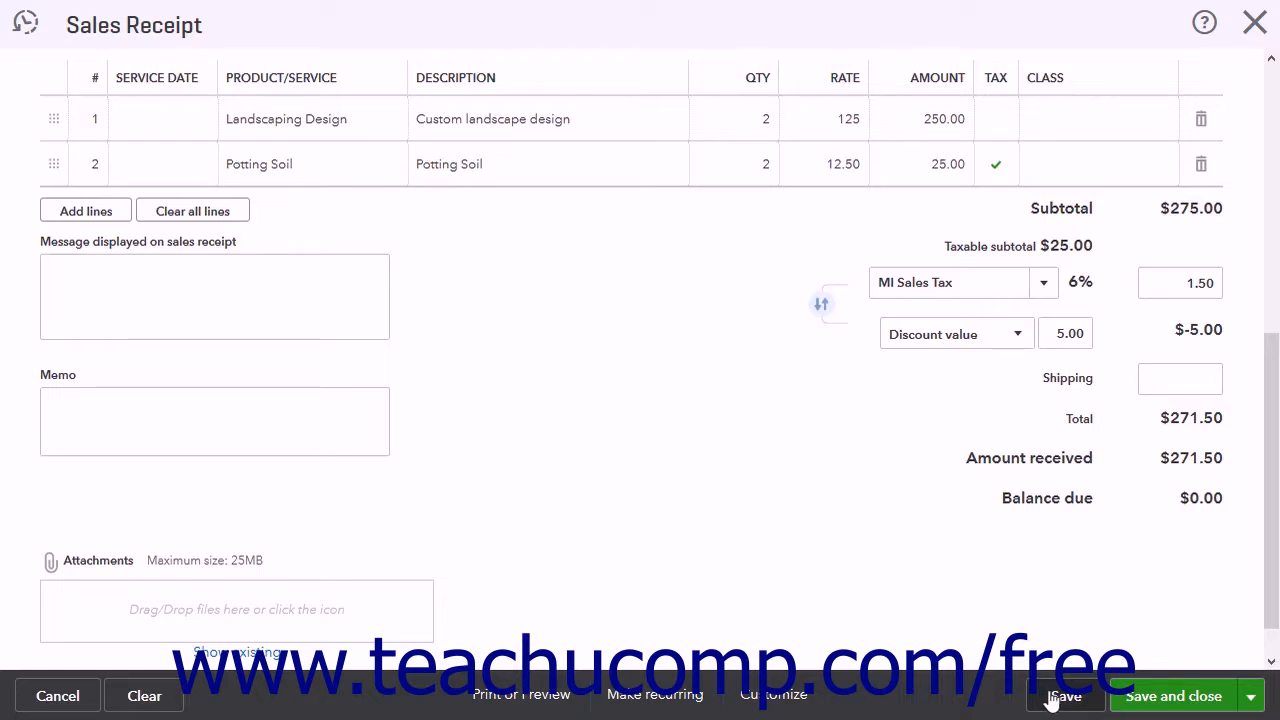
Step: Save and close the completed sales receipt
left_click(1256, 702)
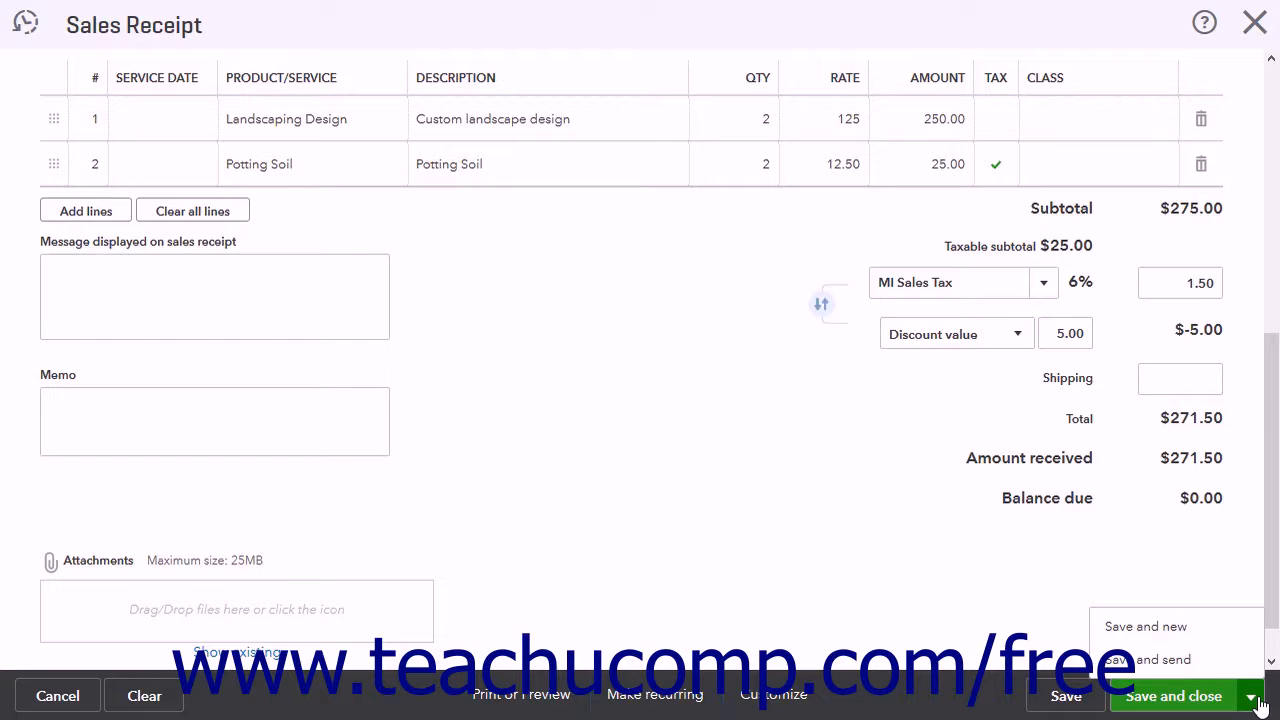
left_click(1251, 698)
left_click(1216, 697)
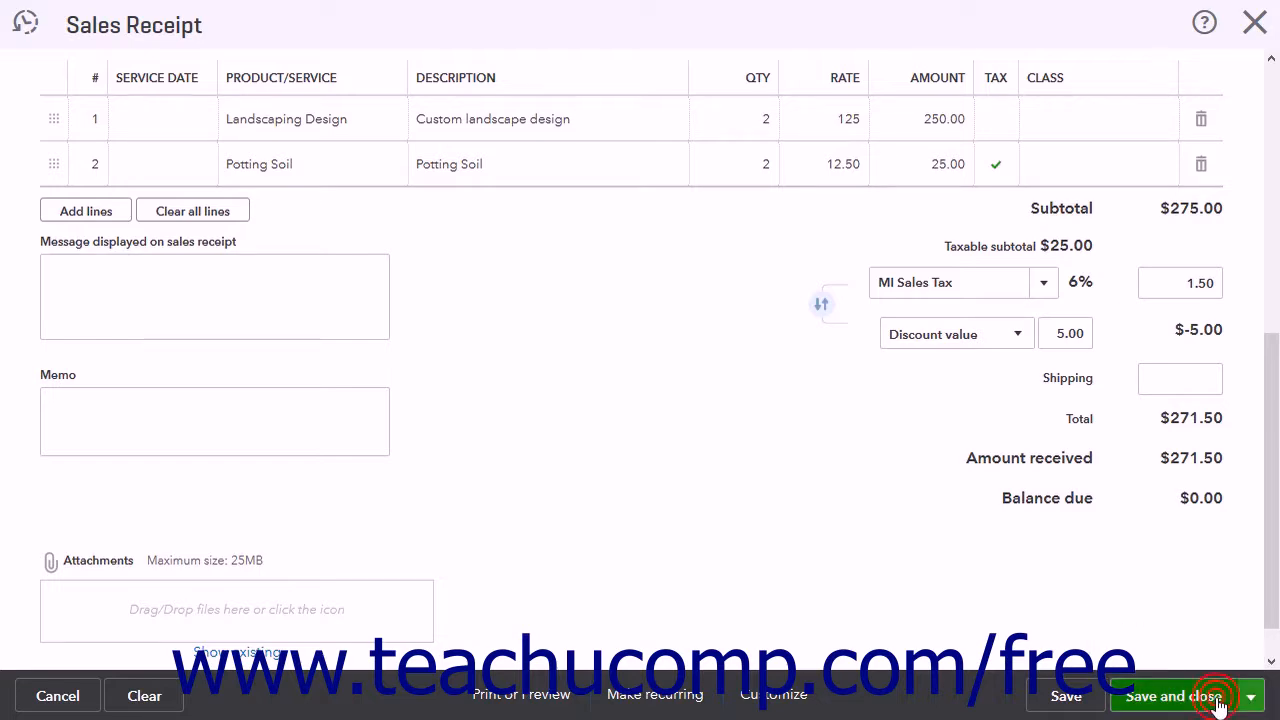